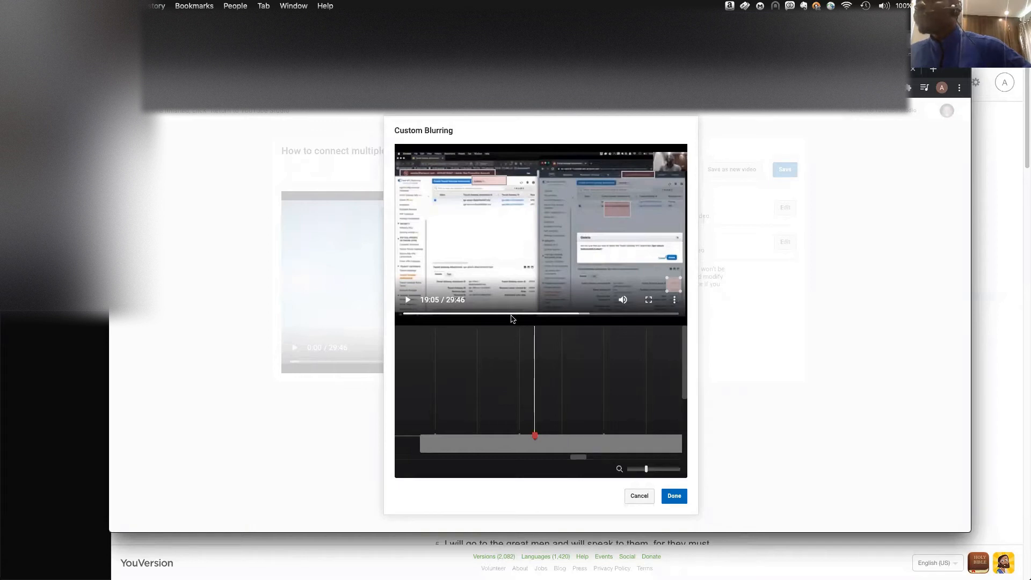
Step: Advance the video to 19:06 and move the small blur box near the frame's lower-right corner upward
click(406, 300)
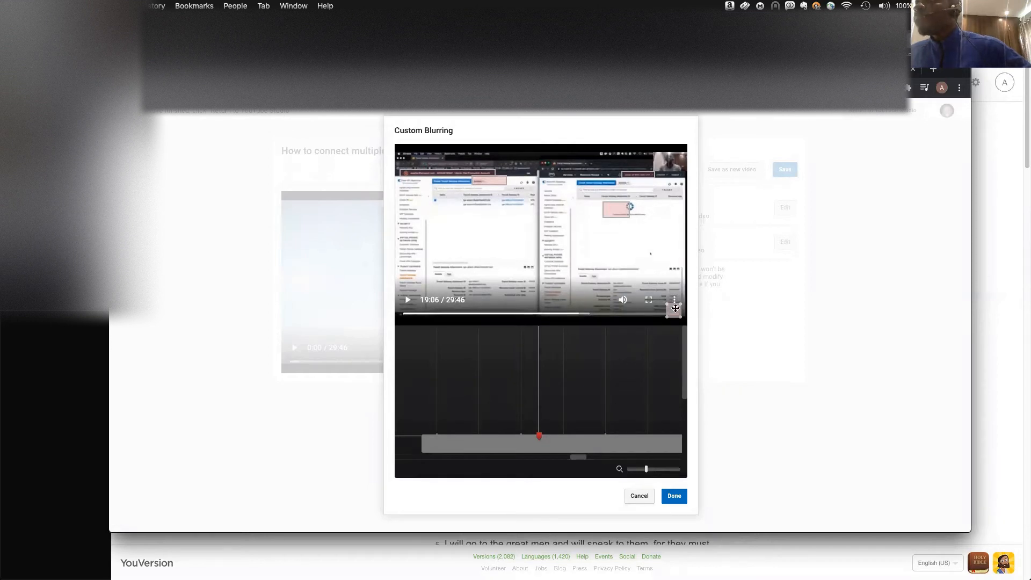
drag(684, 357, 686, 388)
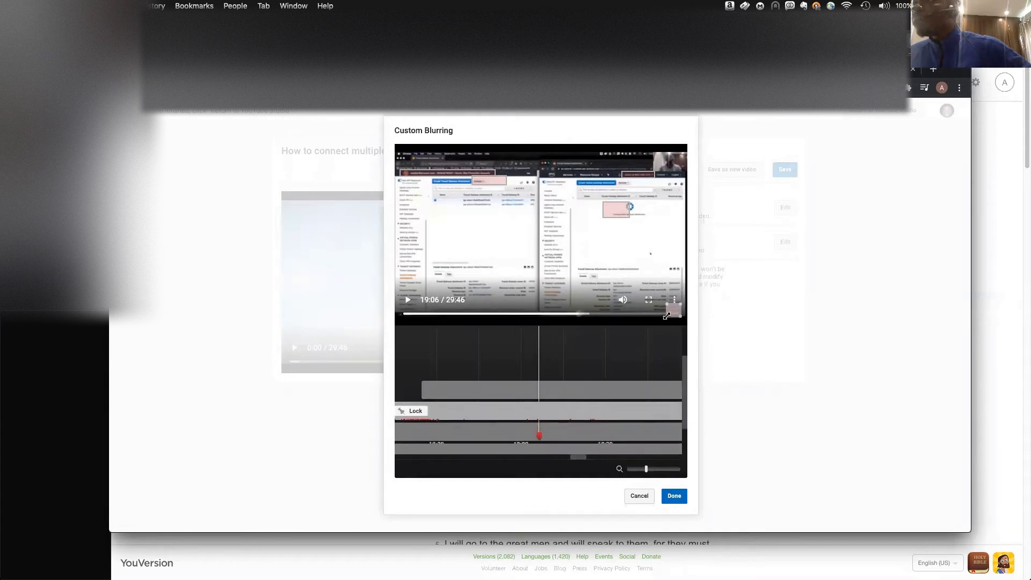
drag(673, 310, 673, 287)
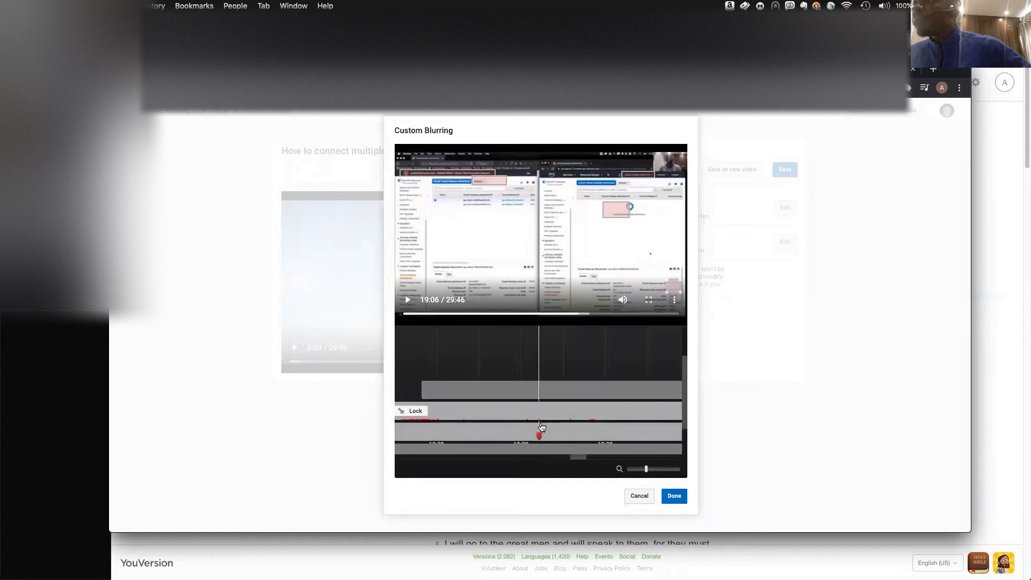
Step: Replay the video from 19:04 to 19:16 to check how the lower-right blur box tracks the content
drag(537, 437, 534, 436)
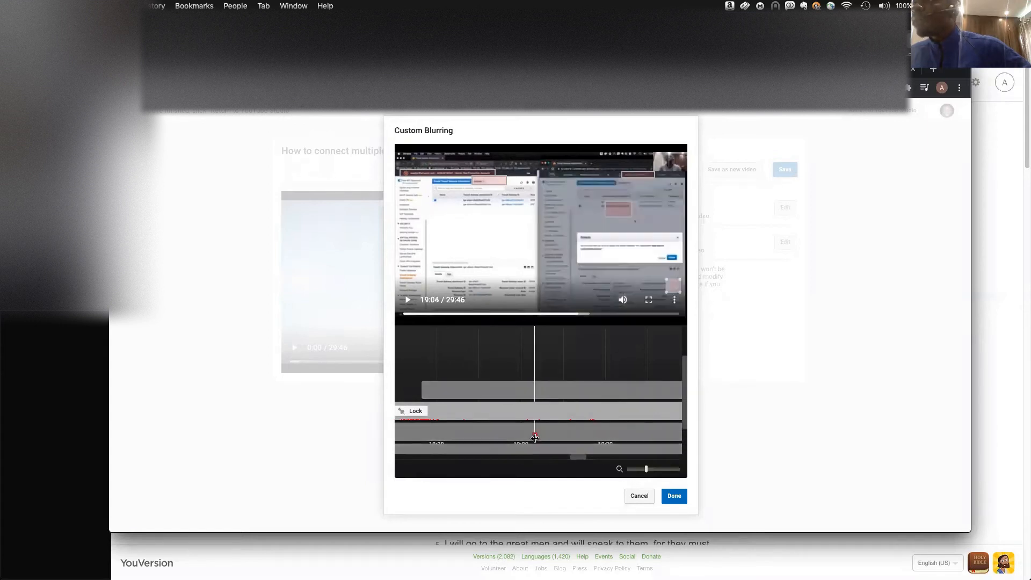
click(408, 299)
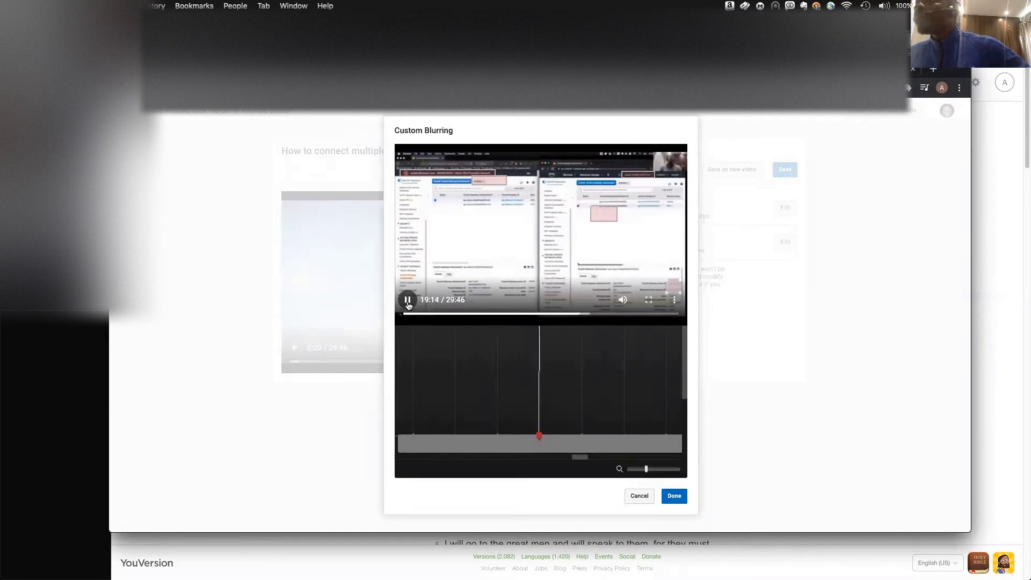
click(407, 305)
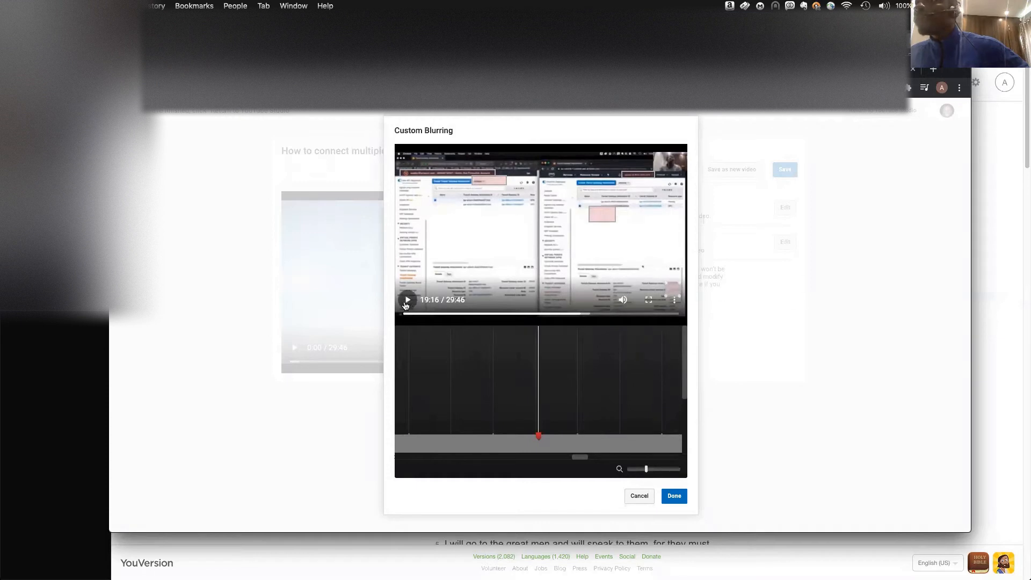
click(406, 303)
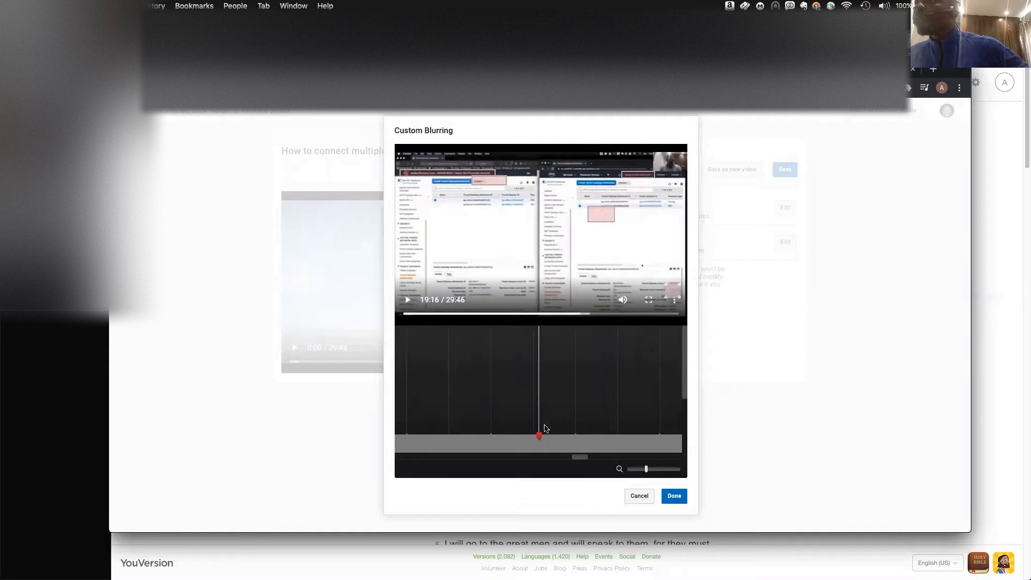
Step: Step through the video between 19:15 and 19:17 to check the lower-right blur box's coverage
drag(536, 436, 534, 436)
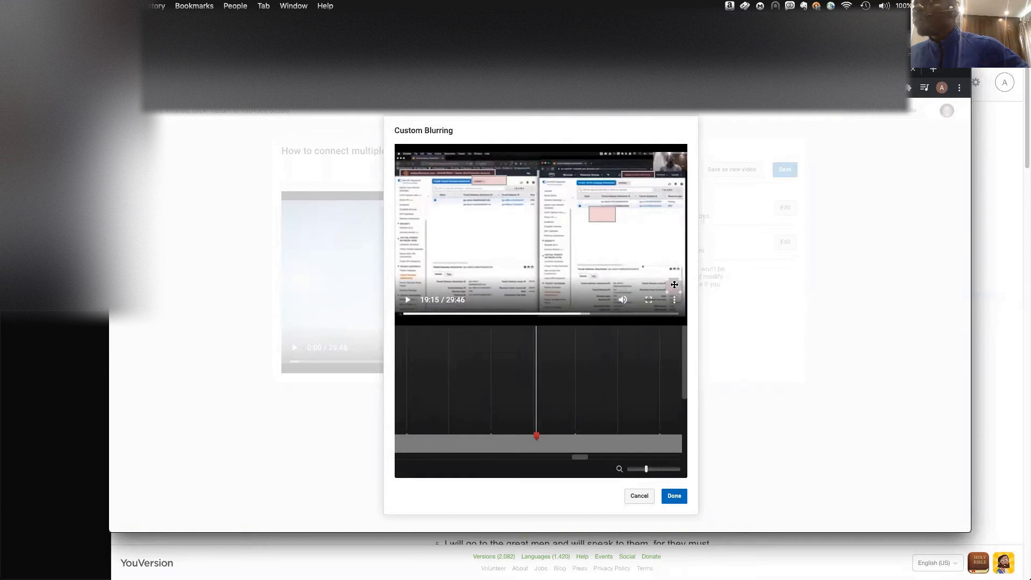
click(414, 304)
click(414, 304)
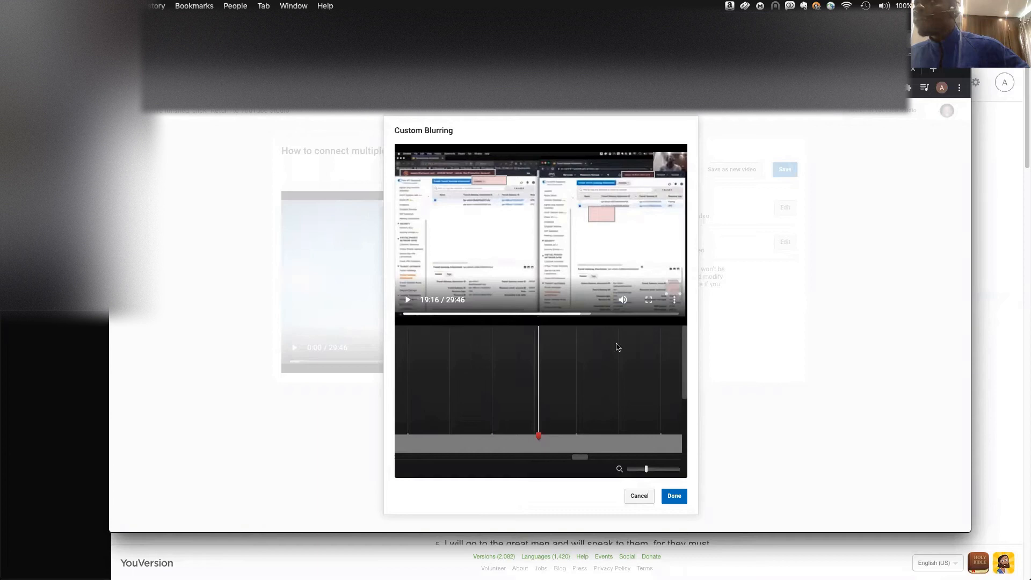
drag(684, 379, 684, 412)
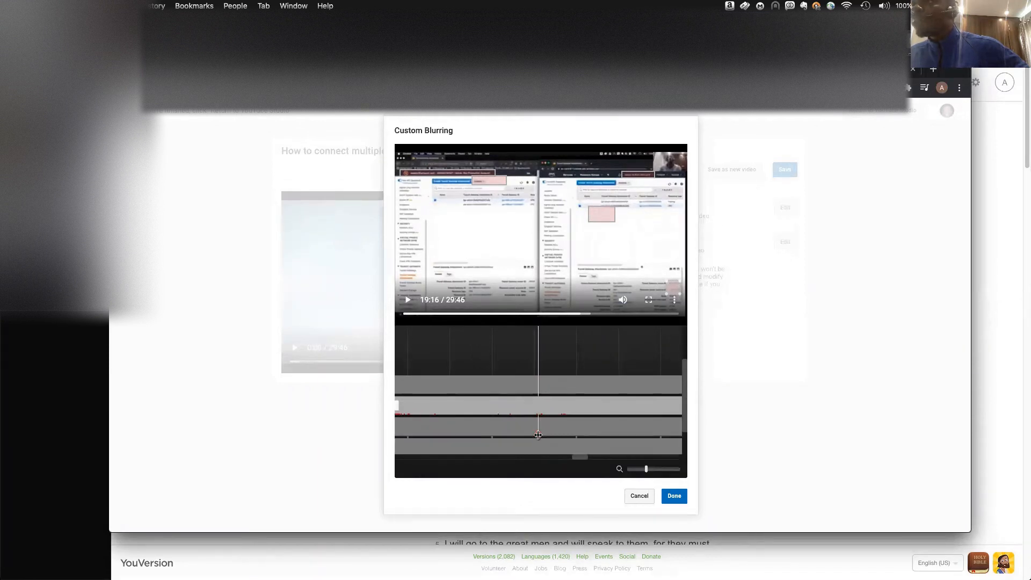
drag(535, 436, 539, 437)
drag(538, 436, 534, 436)
click(408, 302)
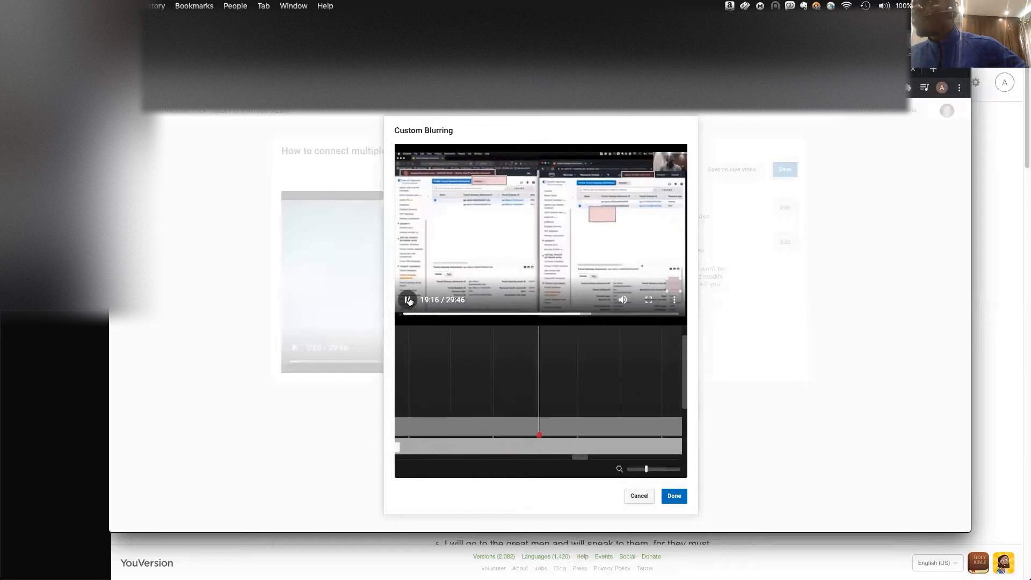
click(408, 300)
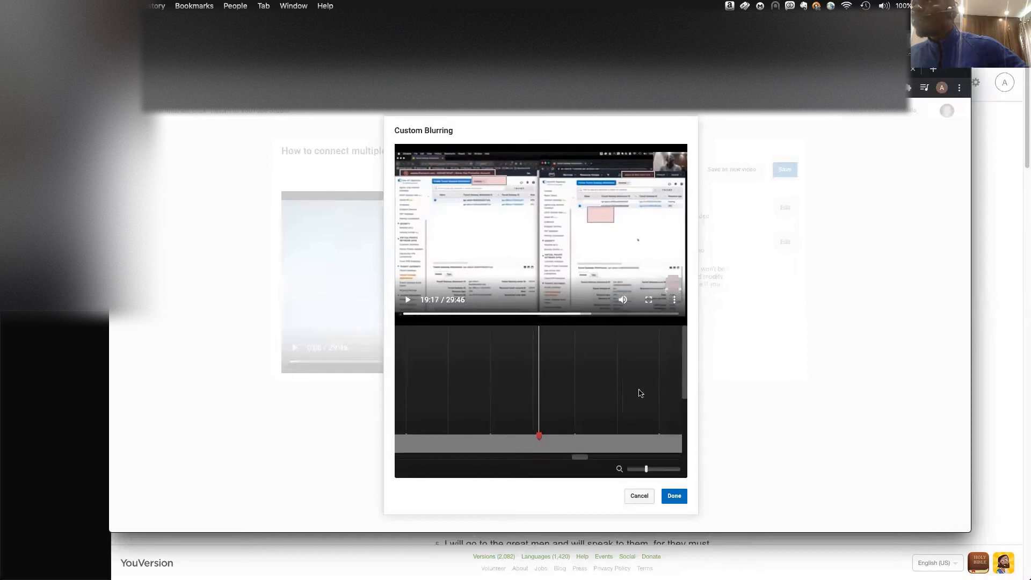
Step: Rewind slightly, advance the video to 19:23 and shift the blur box near the frame's right edge slightly right and up
drag(684, 368, 684, 404)
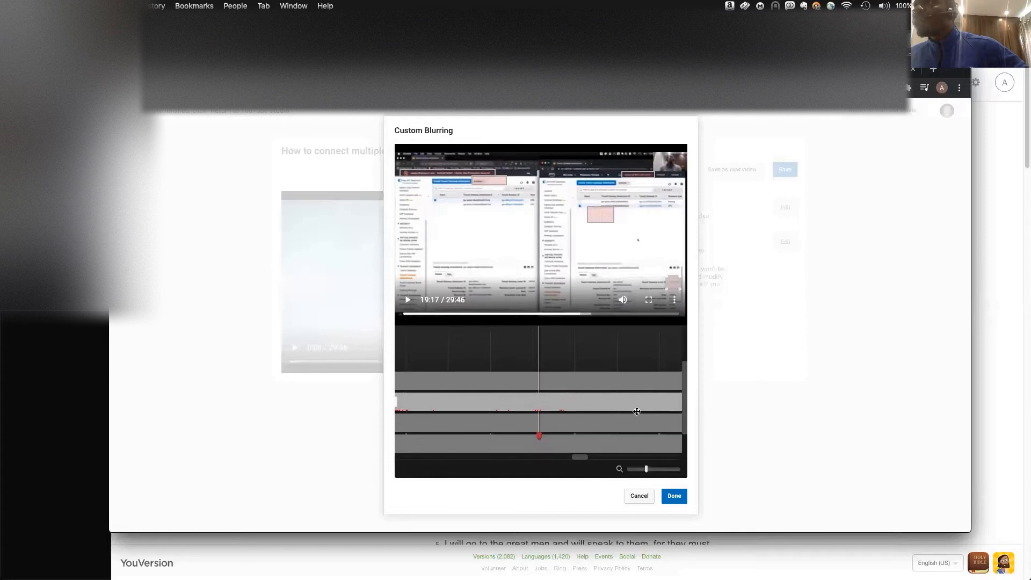
drag(537, 435, 526, 436)
click(408, 301)
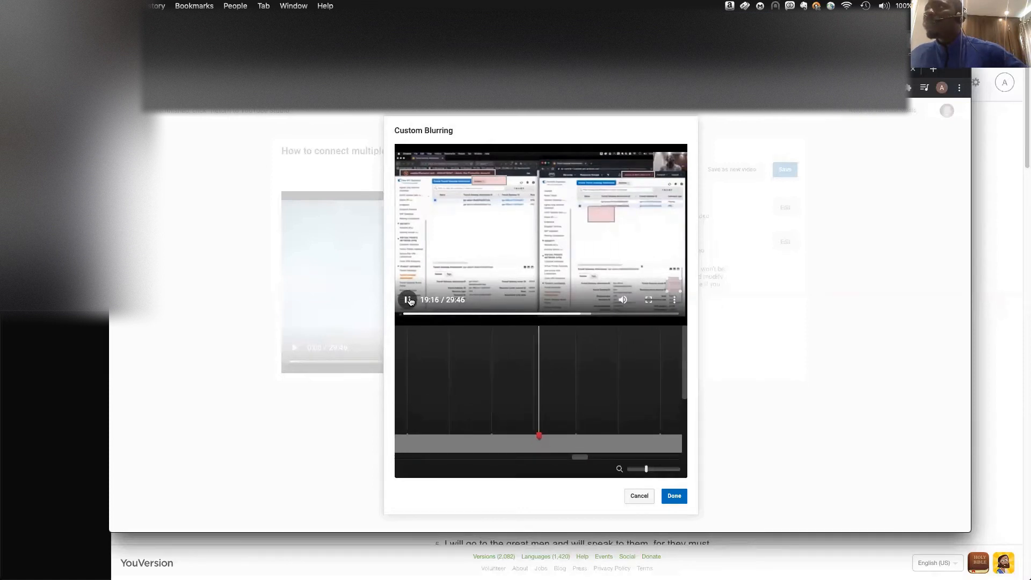
click(408, 301)
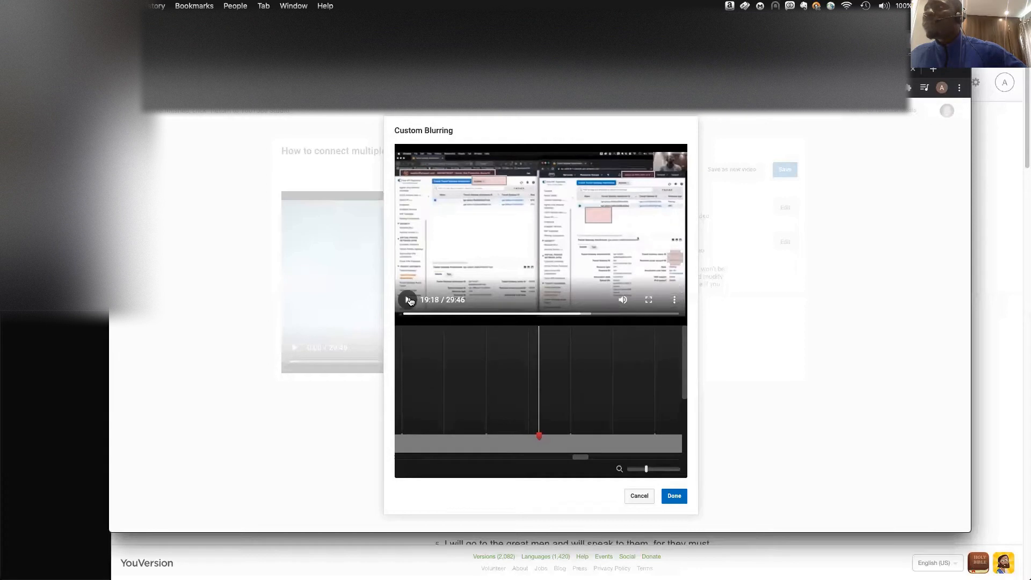
click(408, 300)
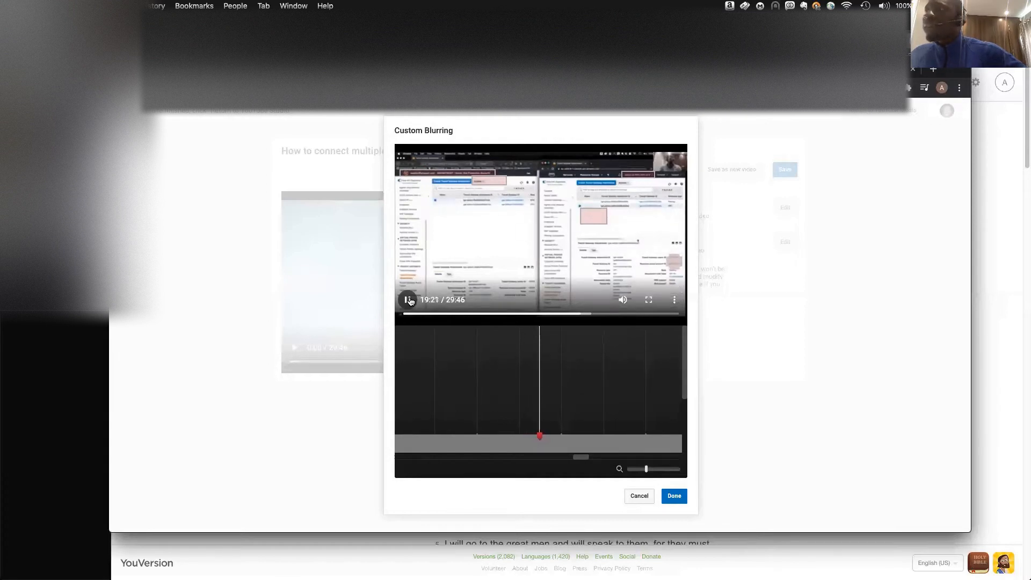
click(409, 300)
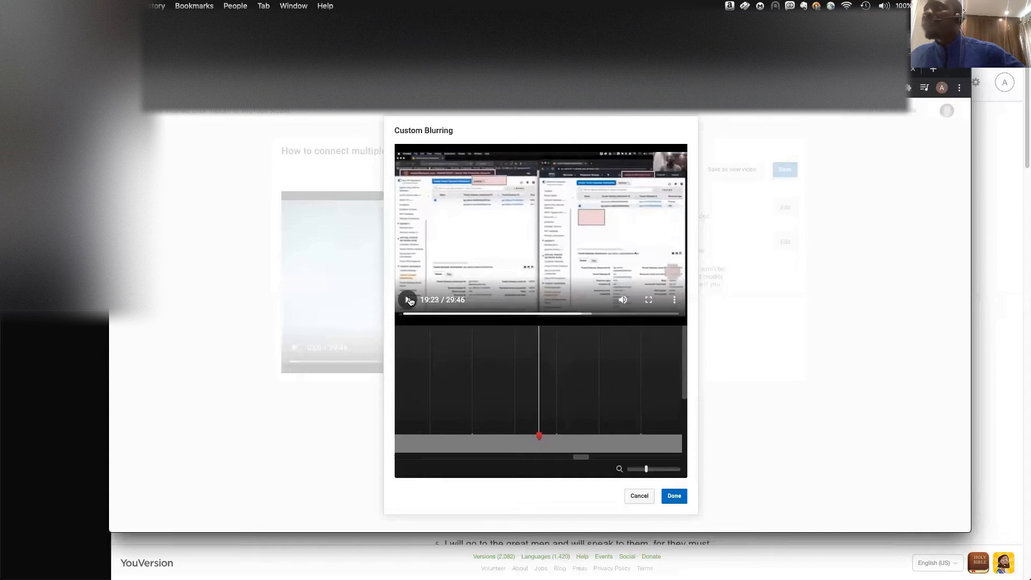
drag(674, 271, 677, 269)
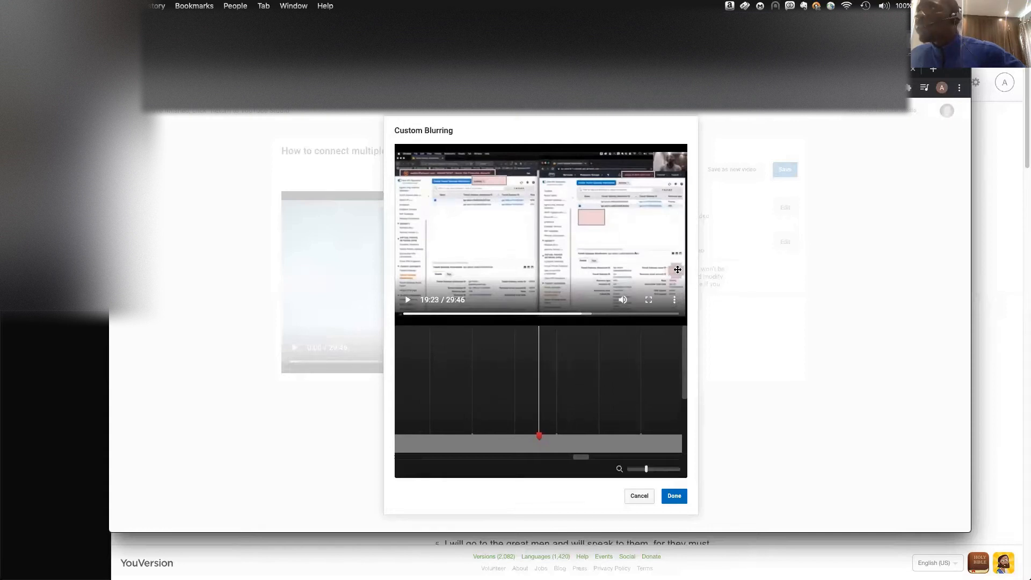
Step: Play the video on to 21:02 to review whether the blur boxes still cover the content
click(408, 300)
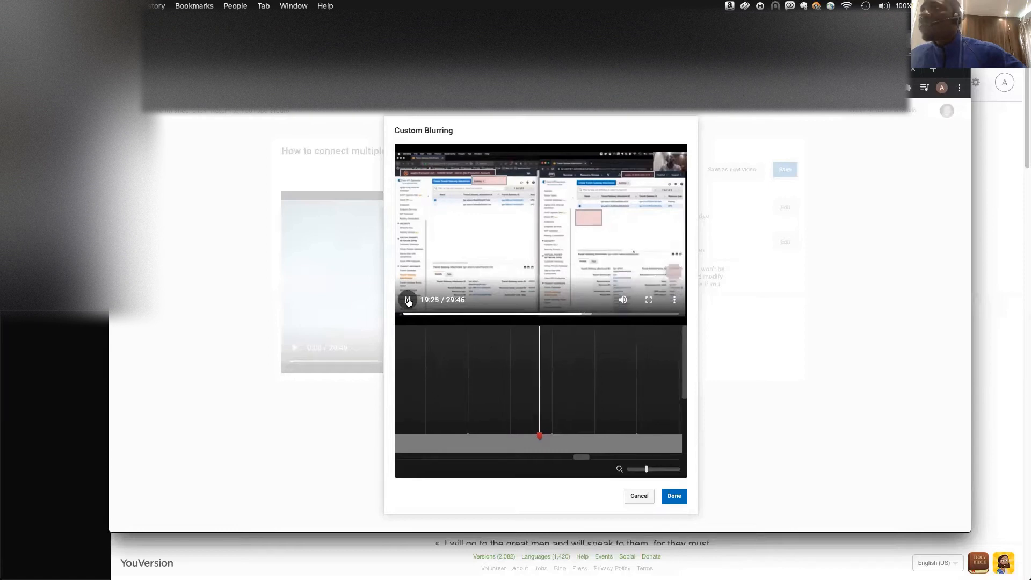
click(610, 269)
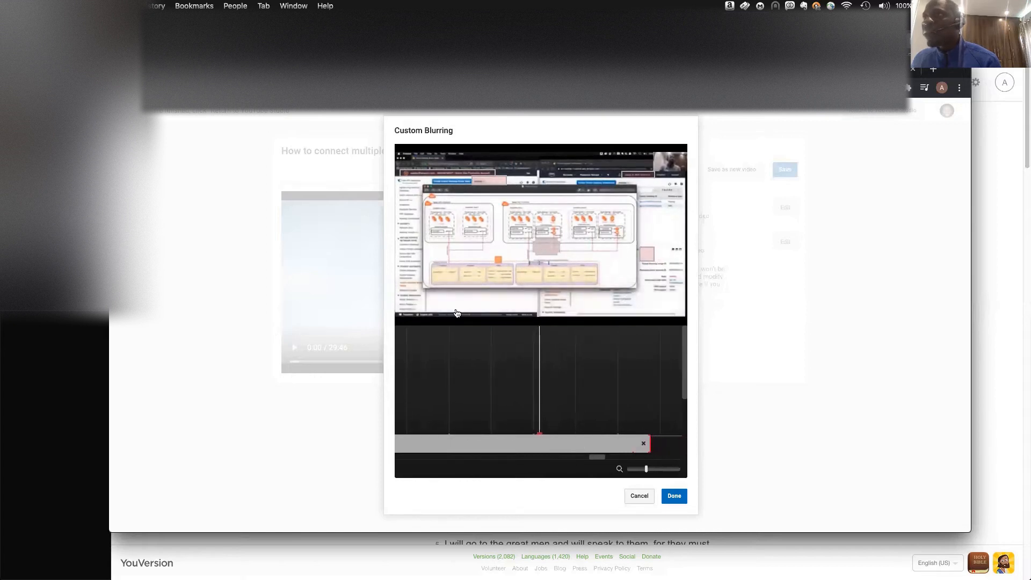
click(407, 300)
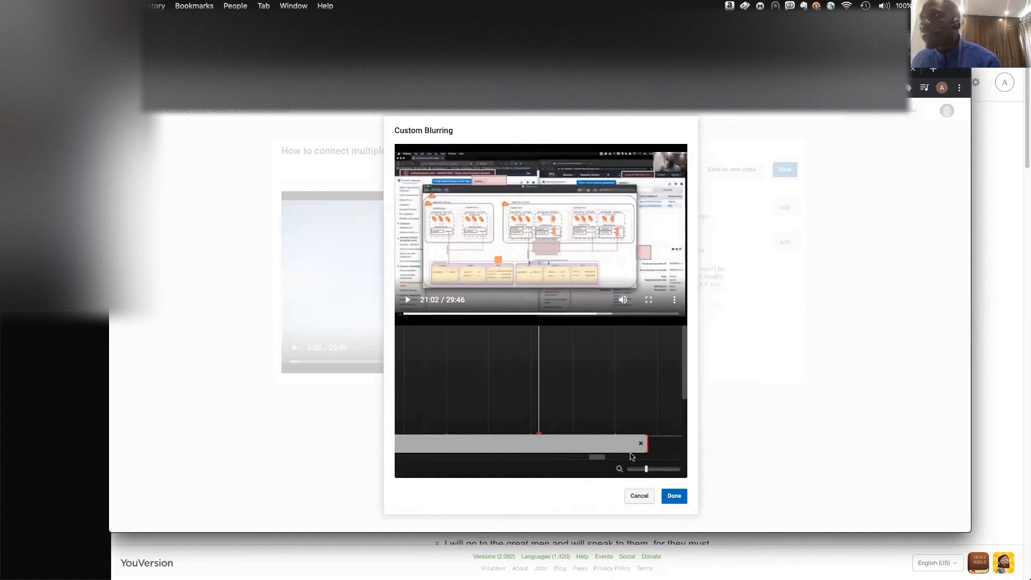
Step: Rewind the video to 20:53, advance it to 20:55 and shift the right-edge blur box slightly right
drag(685, 363, 685, 391)
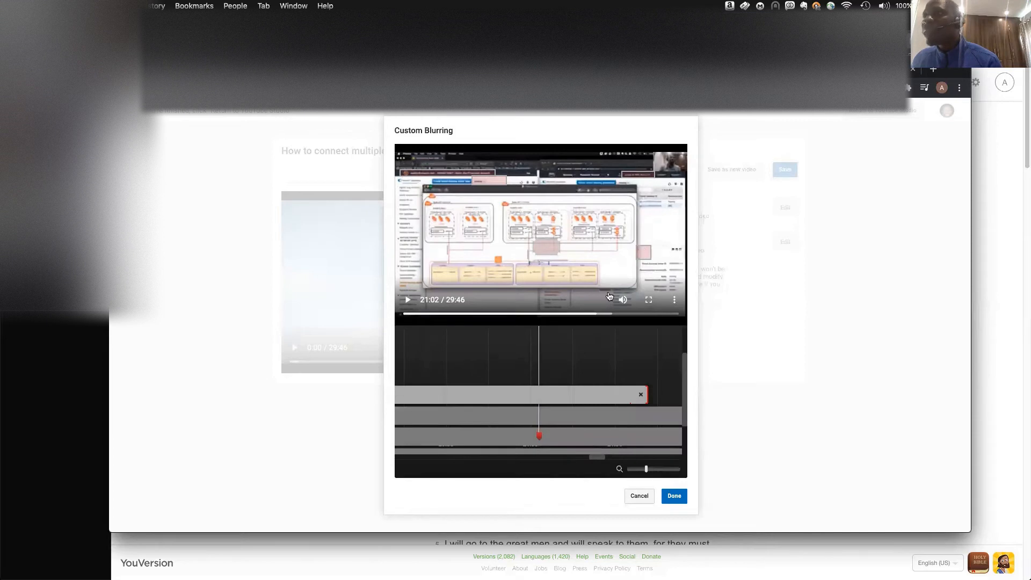
drag(539, 435, 514, 434)
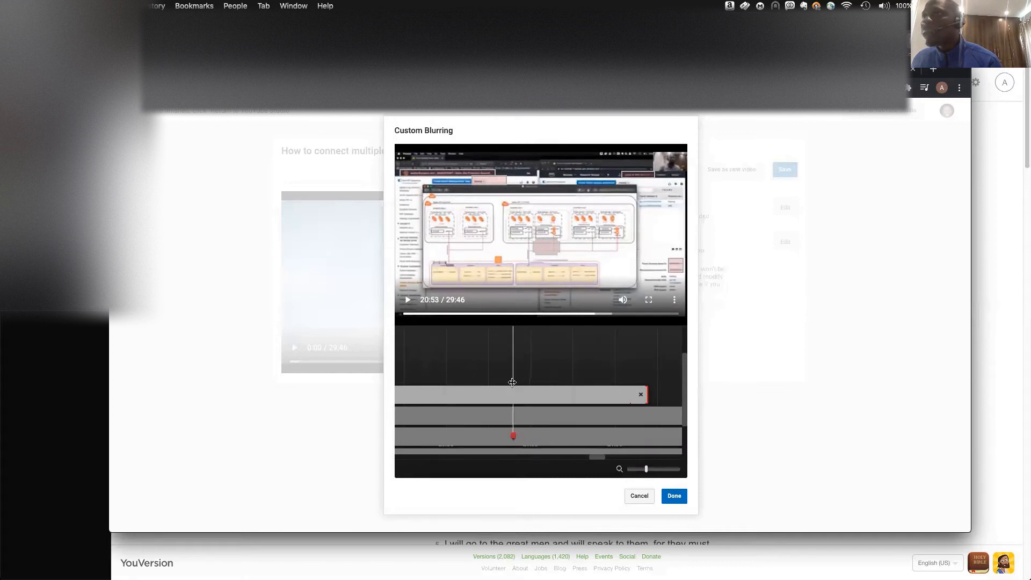
mouse_move(685, 364)
mouse_down()
mouse_move(690, 390)
mouse_move(691, 368)
mouse_up()
click(407, 303)
click(407, 303)
click(407, 303)
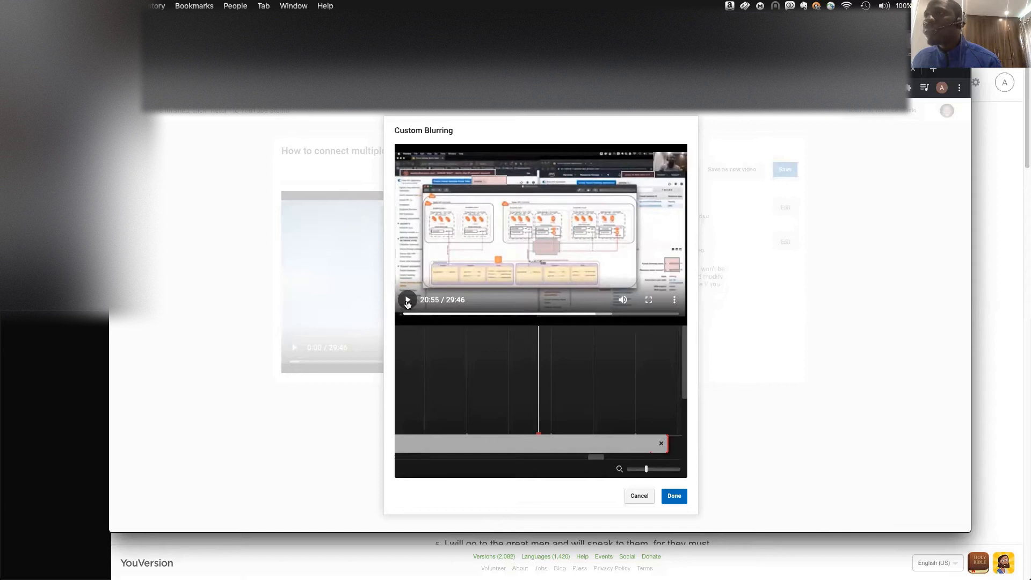
click(674, 265)
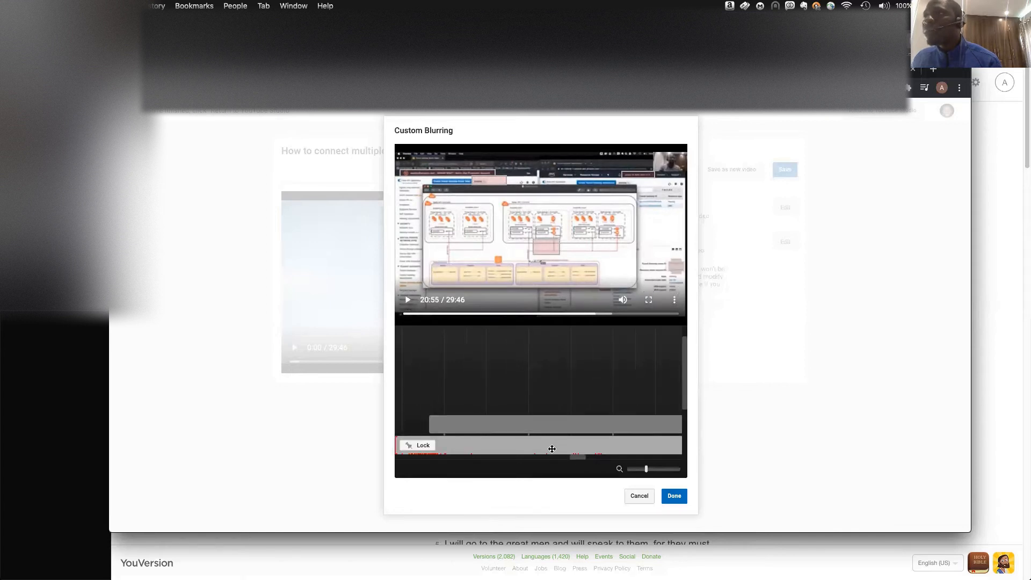
Step: Advance the video in short increments through 20:56 to 20:57, shifting the right-edge blur box back to the right
click(408, 302)
click(408, 302)
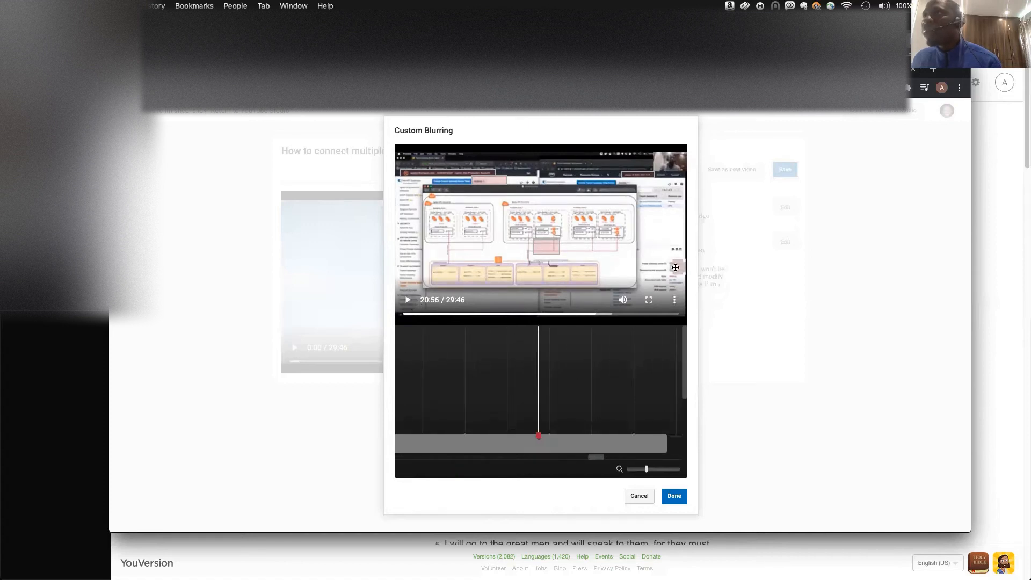
click(407, 300)
click(408, 300)
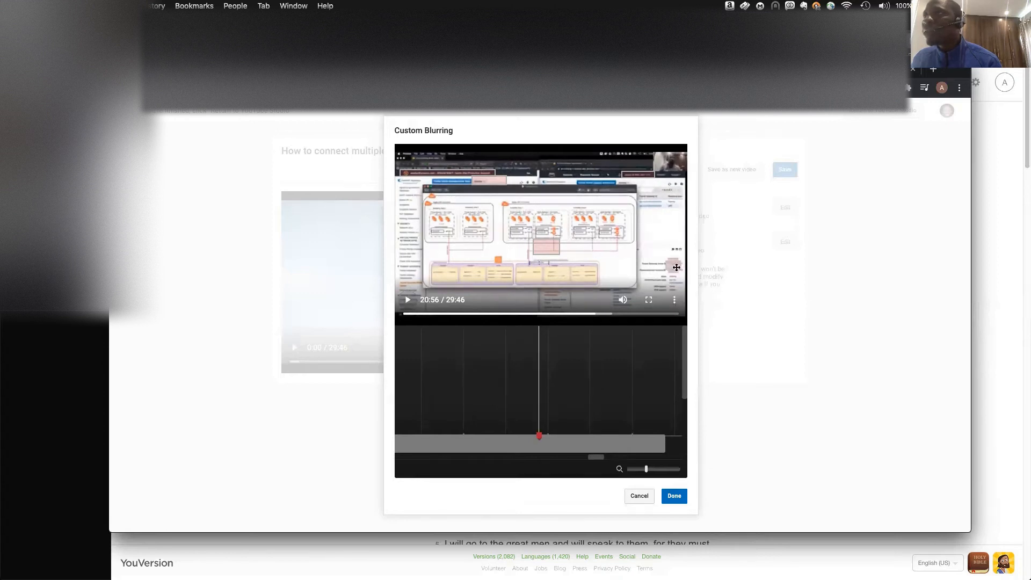
drag(673, 266, 676, 267)
click(409, 302)
drag(671, 264, 675, 265)
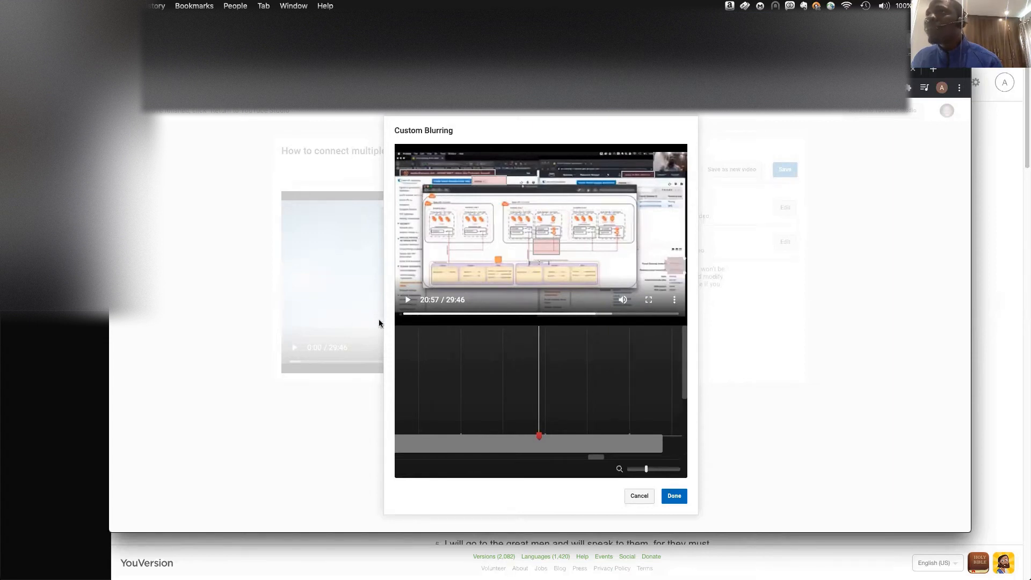
Step: Advance the video to 20:58 and shift the right-edge blur box slightly right
click(407, 302)
click(406, 304)
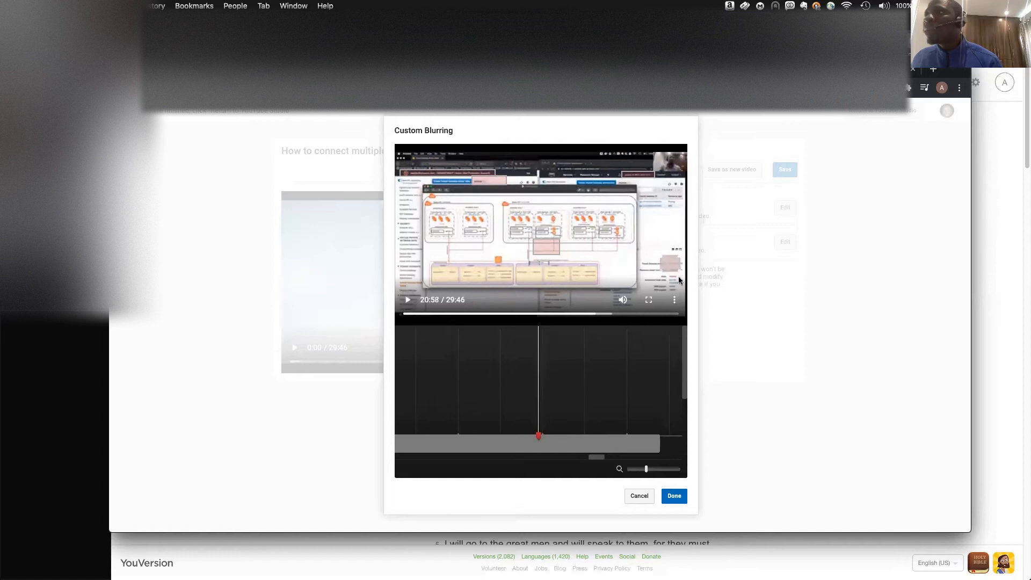
drag(672, 263, 676, 264)
drag(684, 356, 683, 390)
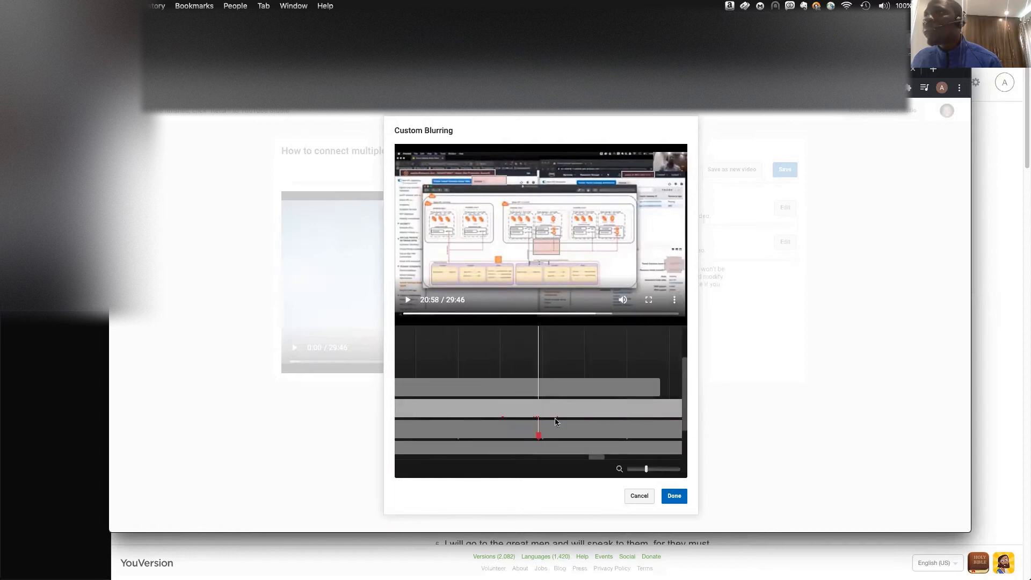
Step: Advance the video in short increments from 20:59 to 21:01, keeping the right-edge blur box aligned over the details text
click(408, 299)
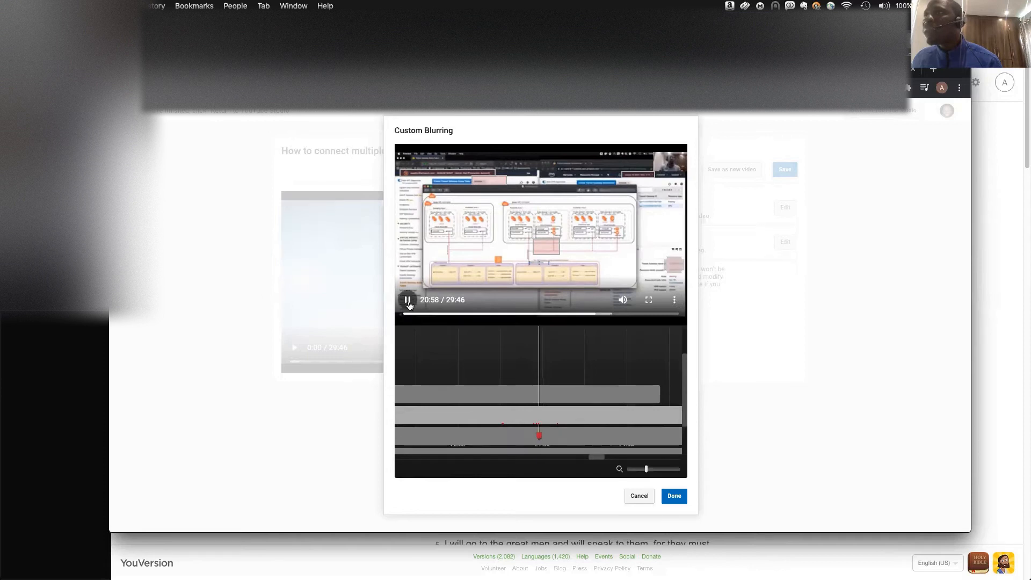
click(408, 300)
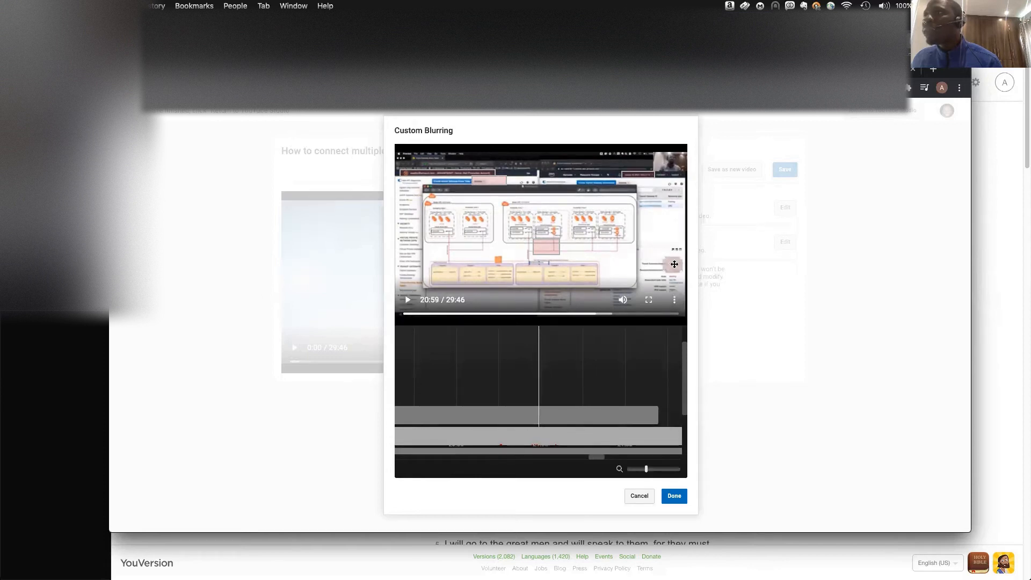
click(408, 300)
click(408, 300)
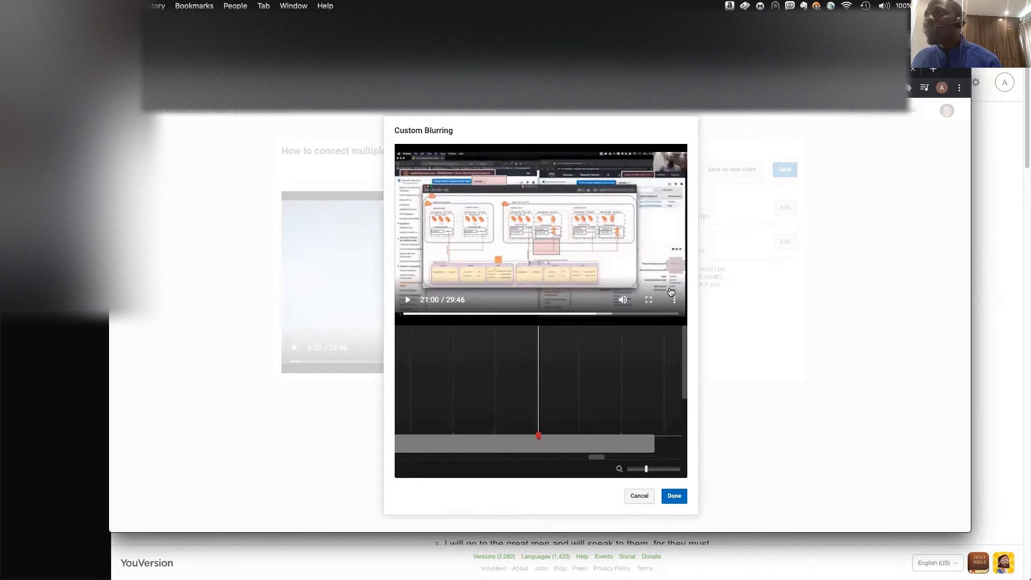
click(407, 299)
click(407, 300)
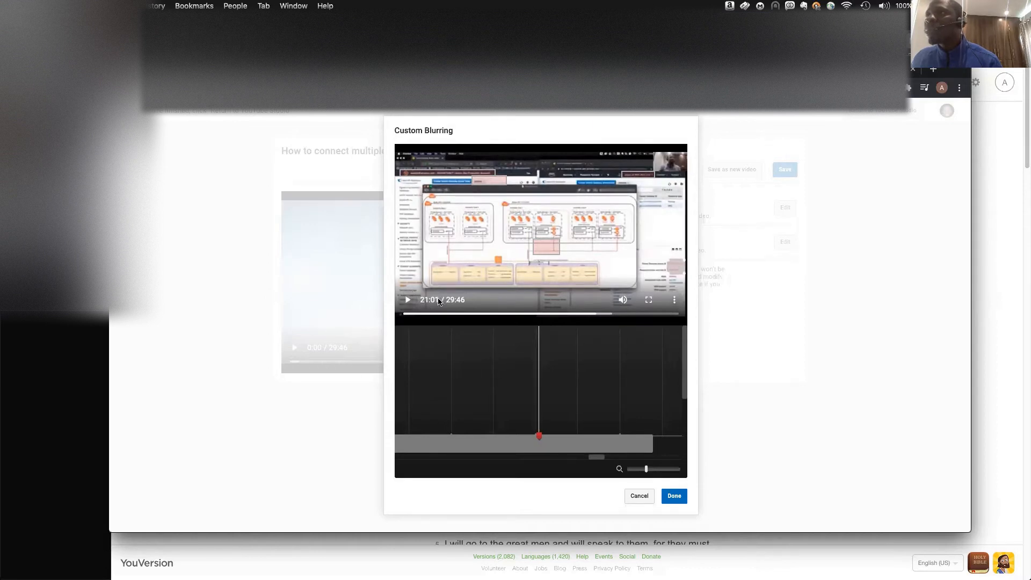
Step: Advance the video to 21:02 in short increments, moving the right-edge blur box back to the right after each pause
click(408, 300)
click(409, 300)
drag(666, 266, 671, 267)
click(408, 300)
click(408, 300)
drag(666, 266, 675, 268)
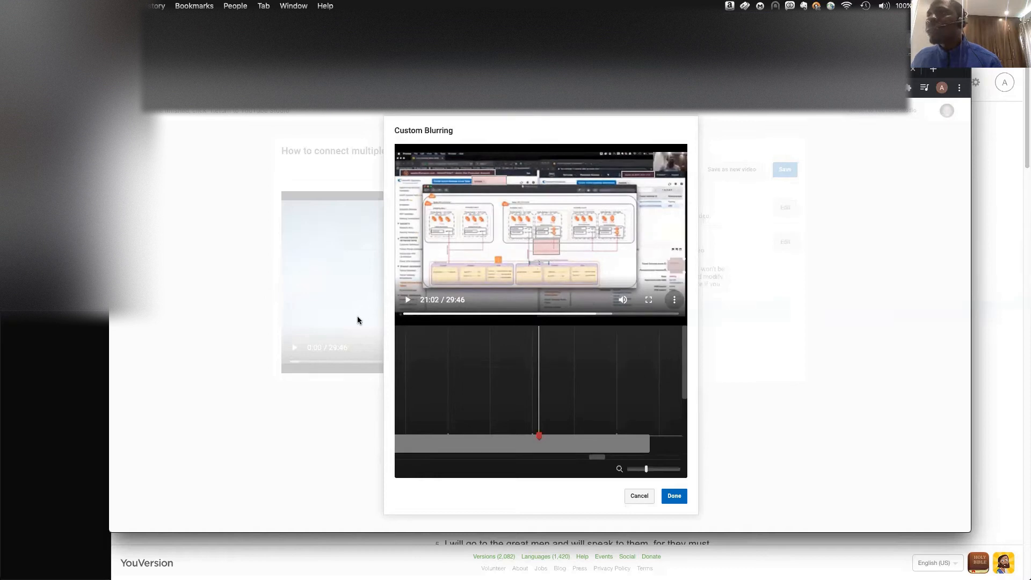
Step: Advance the video slightly at 21:02 and move the right-edge blur box back over the details text
click(408, 301)
click(408, 301)
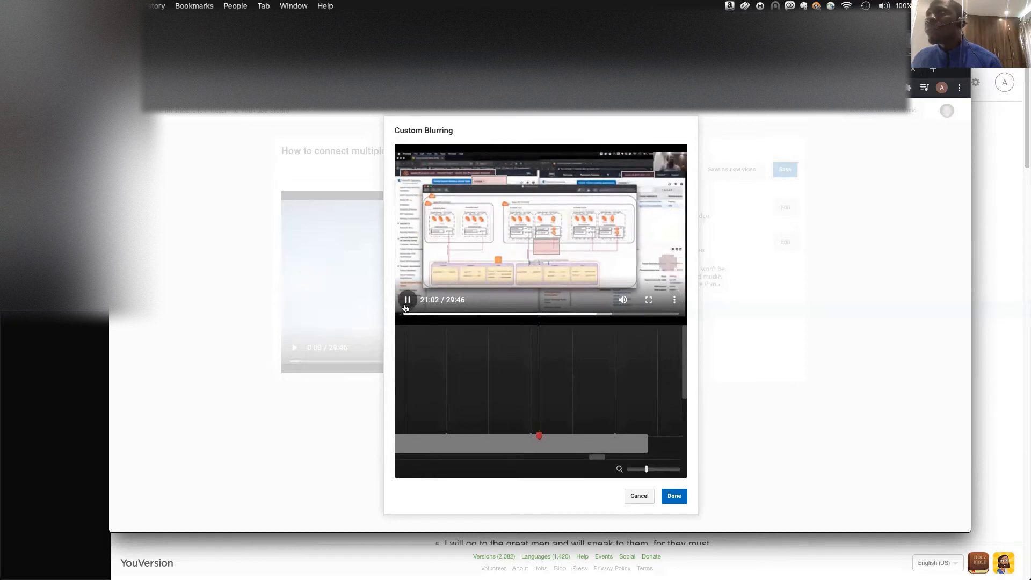
drag(665, 265, 671, 265)
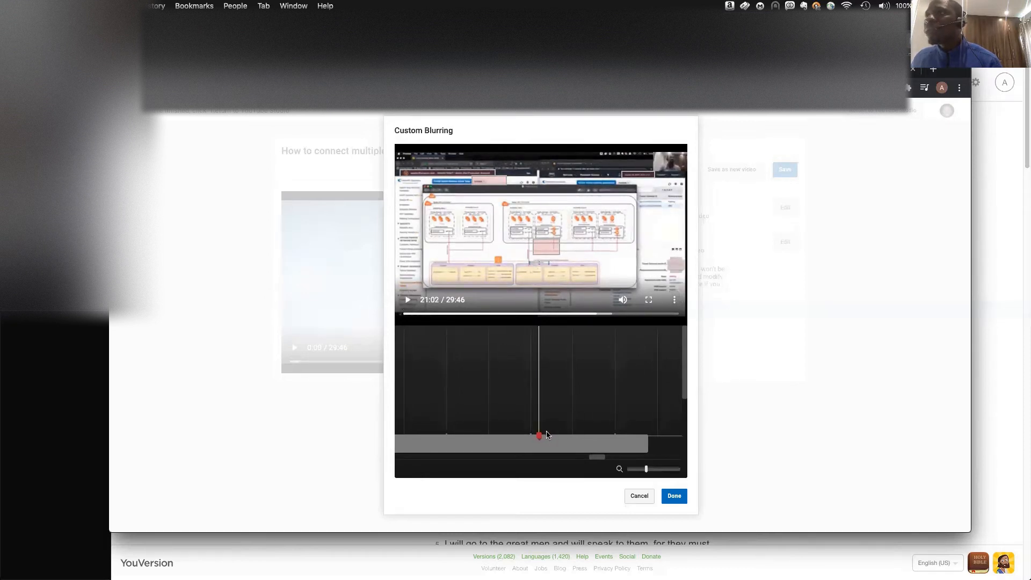
Step: Advance the video in short increments to 21:04 and move the right-edge blur box back over the details text
drag(537, 437, 537, 437)
click(403, 302)
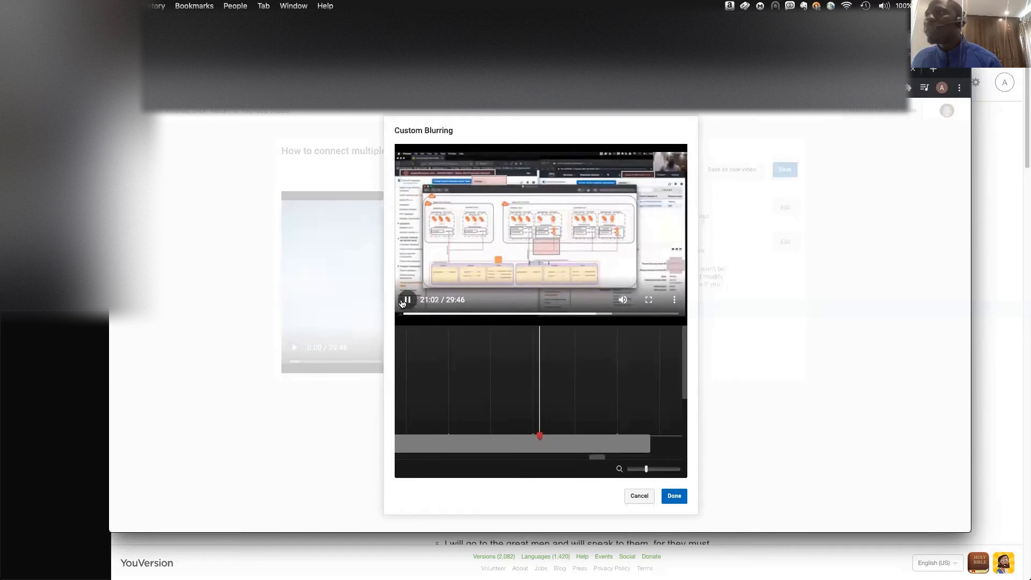
click(407, 300)
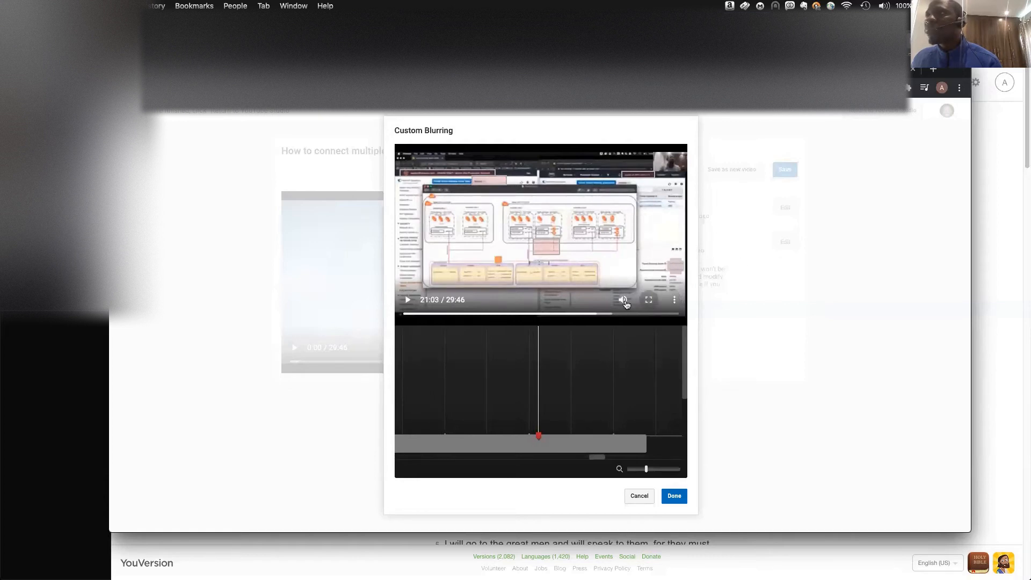
click(407, 304)
click(407, 304)
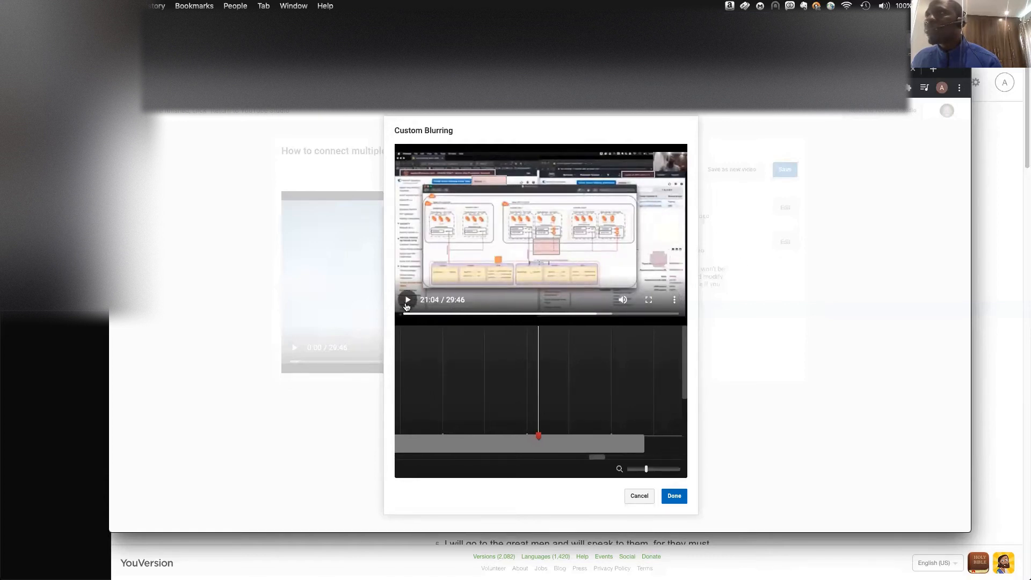
drag(664, 262, 674, 265)
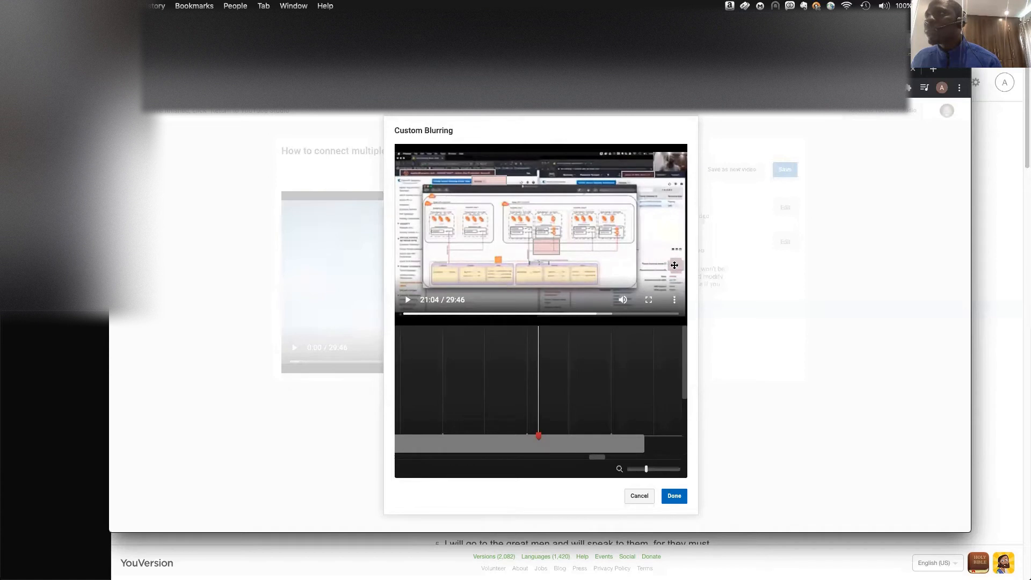
Step: Return the video to 21:02, replay it to 21:04, and shift the right-edge blur box slightly right
scroll(687, 395, down, 3)
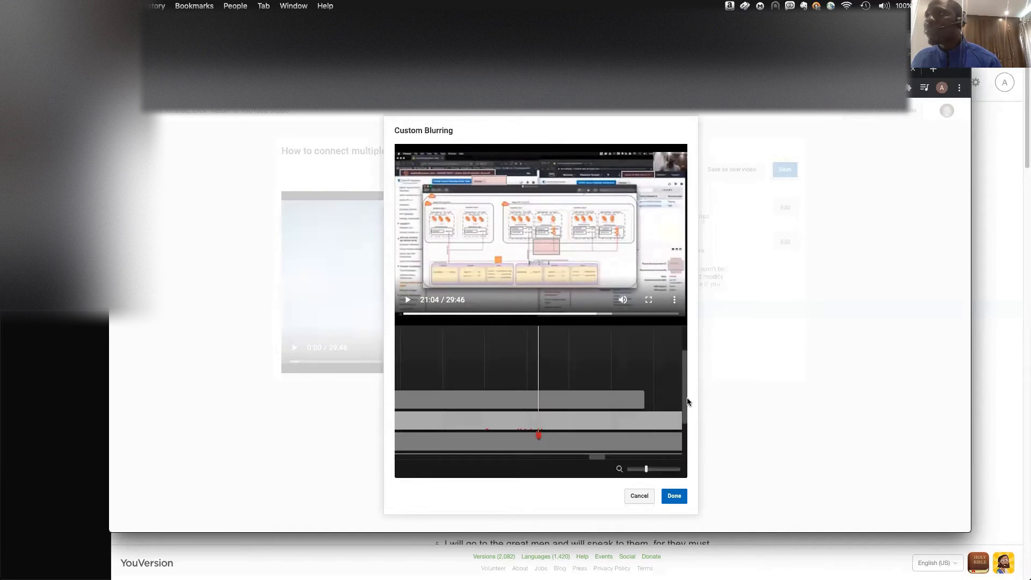
click(534, 436)
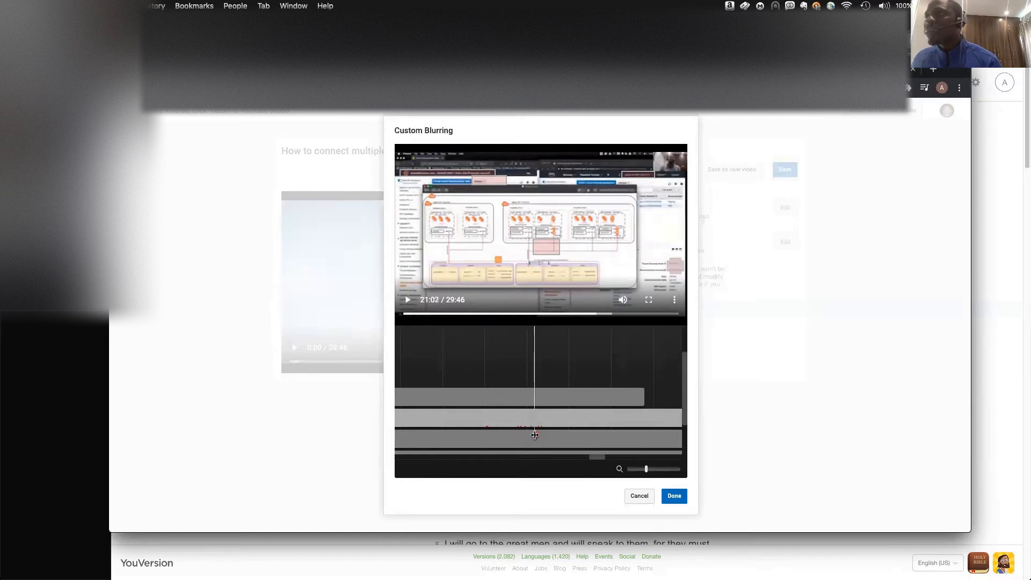
click(408, 300)
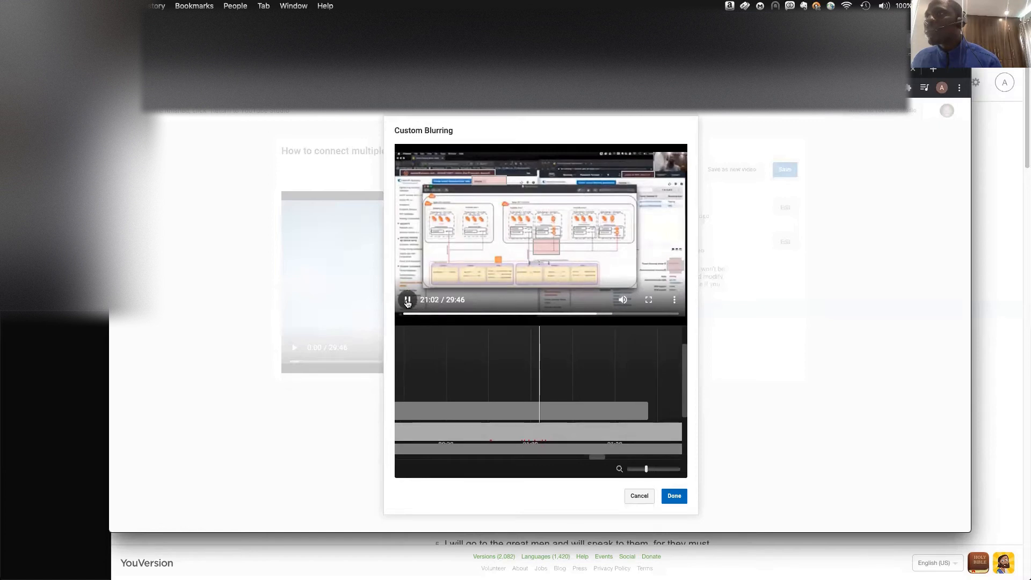
click(407, 302)
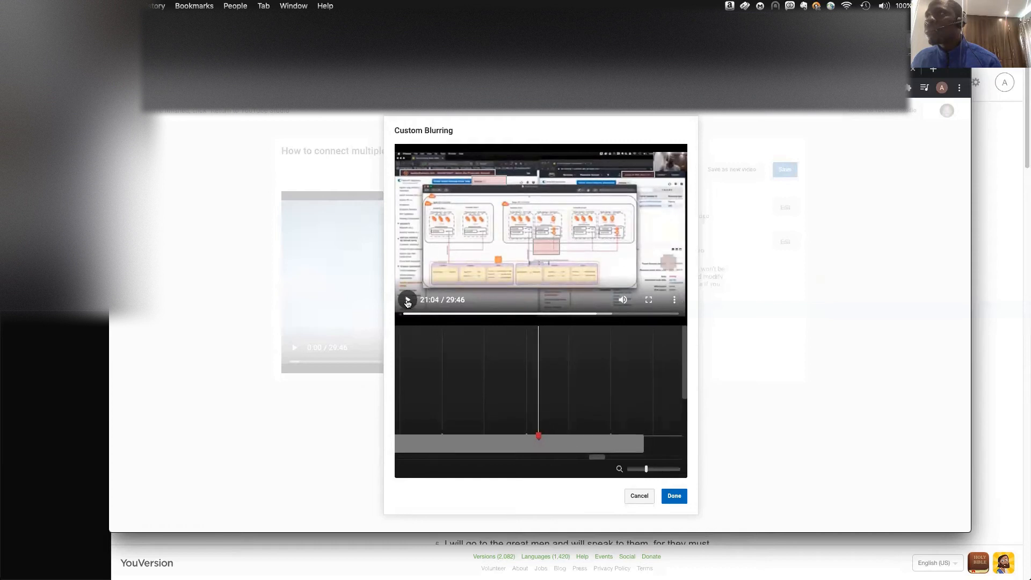
drag(671, 266, 672, 267)
Step: Advance the video to 21:05 and move the blur box from beside the diagram to the frame's right edge
click(409, 300)
click(409, 300)
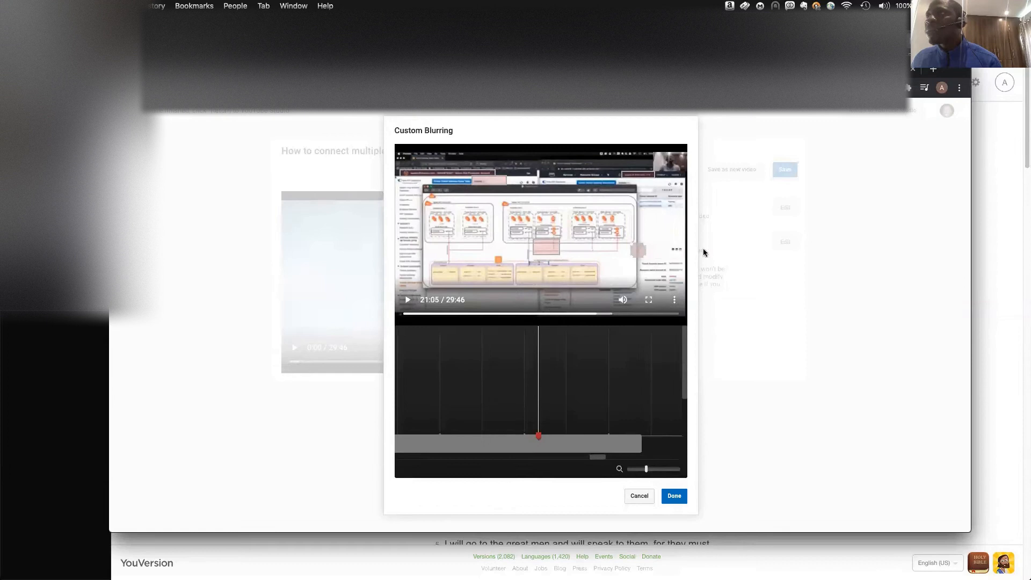
drag(639, 251, 674, 267)
Step: Play on to 21:07, return to 21:05 where the diagram slides away, and move the stray blur box back to the right edge
click(414, 302)
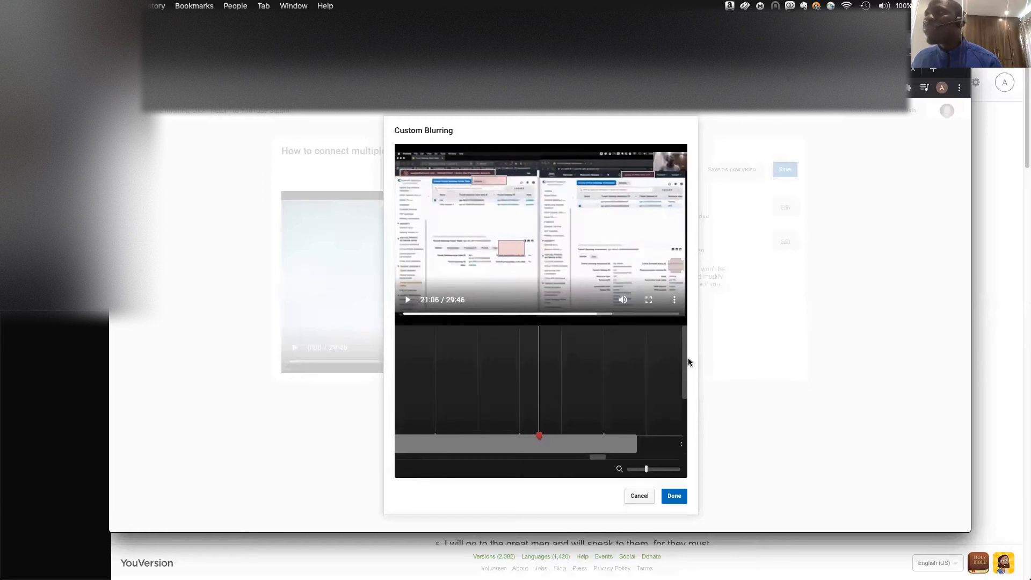
click(405, 300)
drag(686, 358, 687, 396)
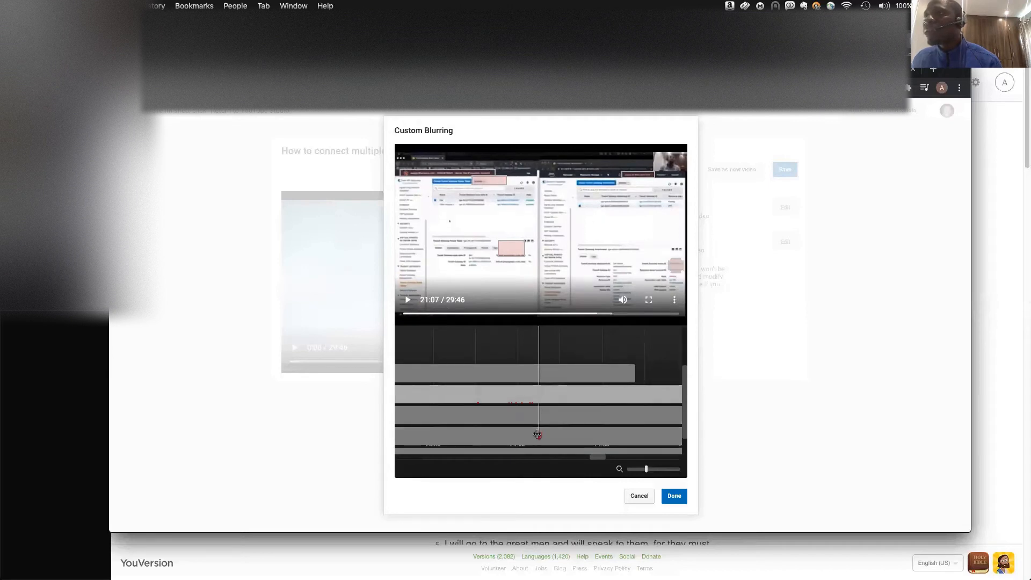
drag(536, 434, 535, 437)
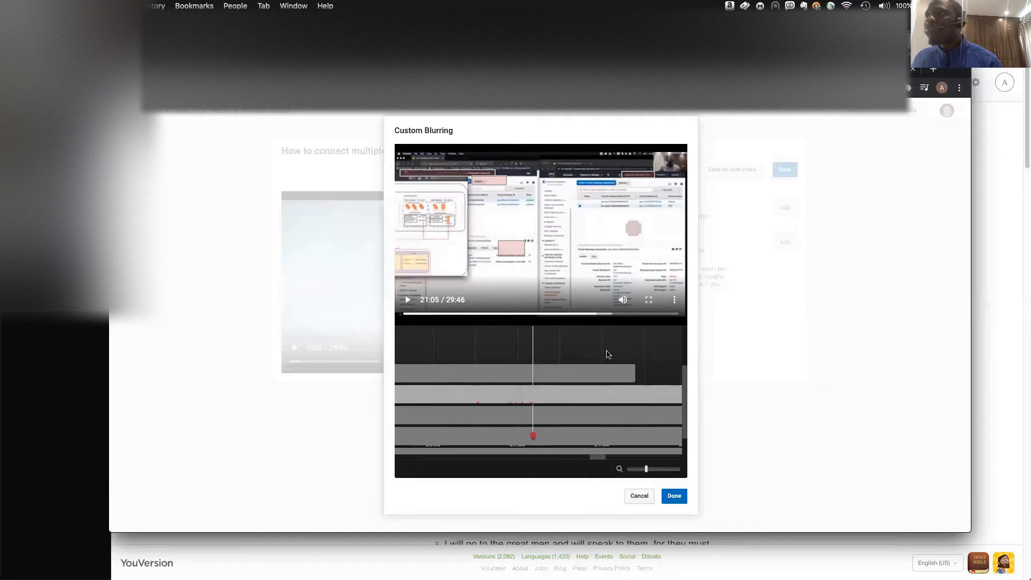
drag(634, 230, 677, 265)
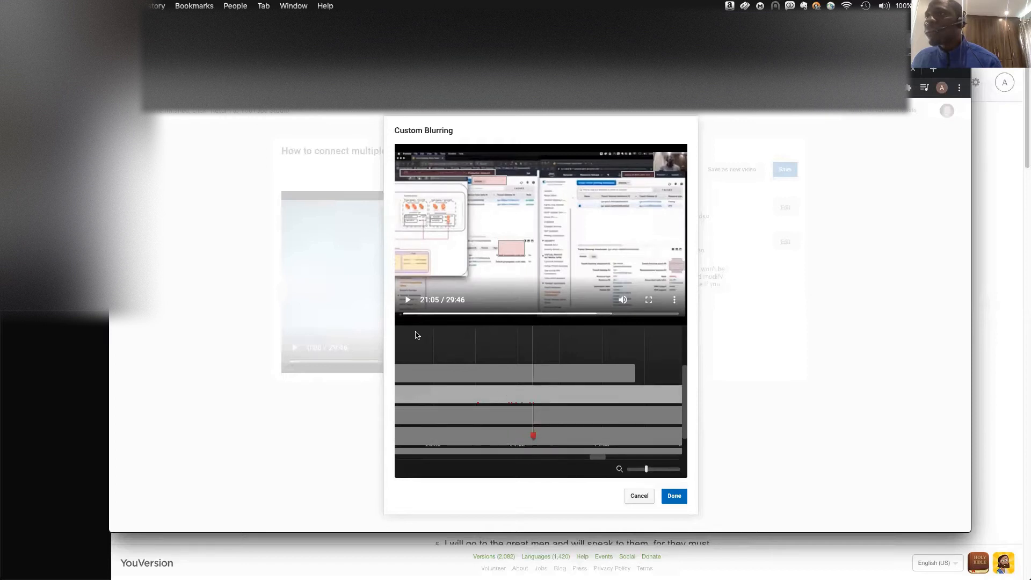
Step: Play the video to 21:07, rewind to 20:42, and replay to 21:06 to check the right-edge blur box's position
click(408, 302)
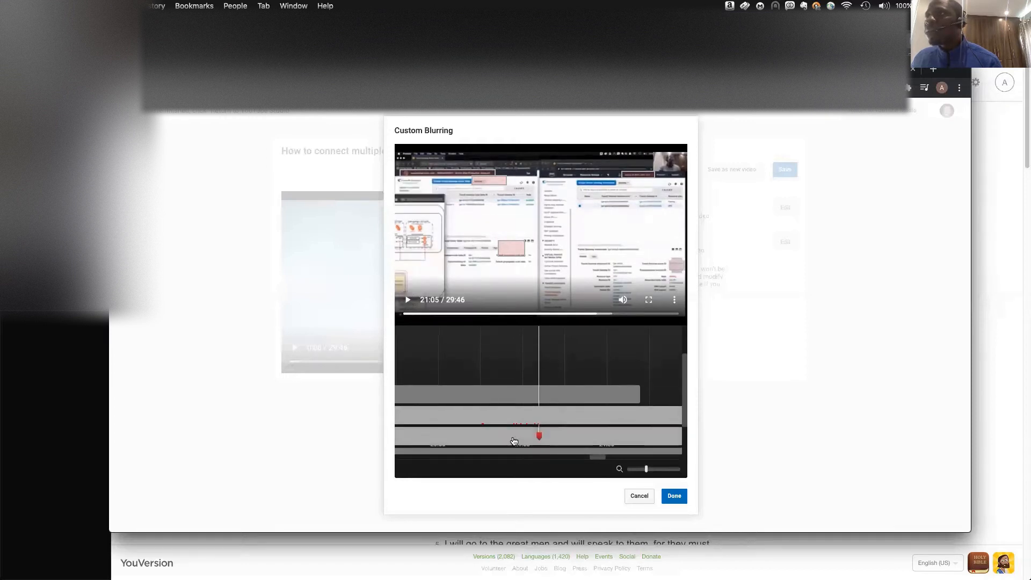
click(408, 302)
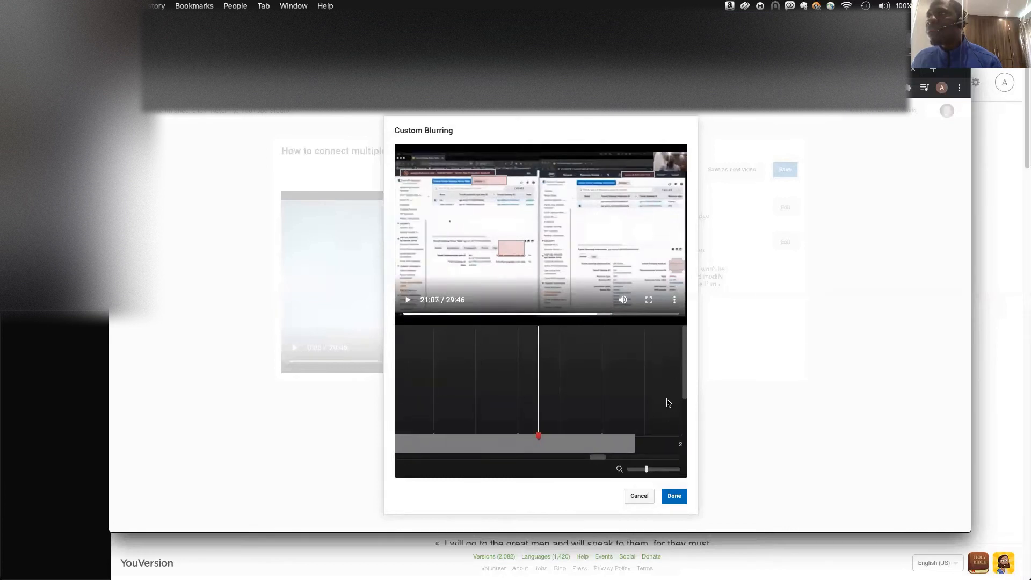
drag(685, 365, 685, 407)
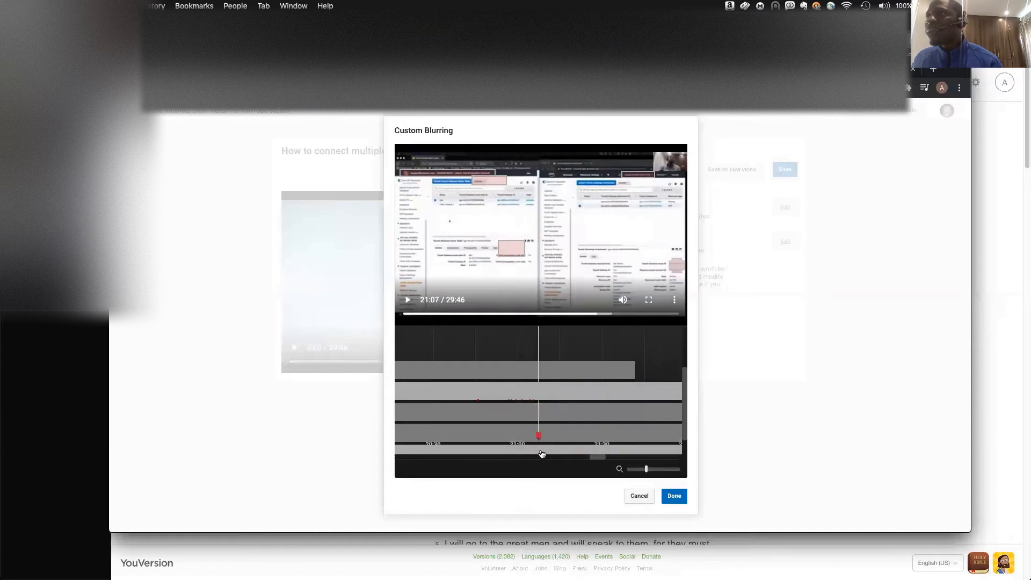
drag(538, 435, 471, 435)
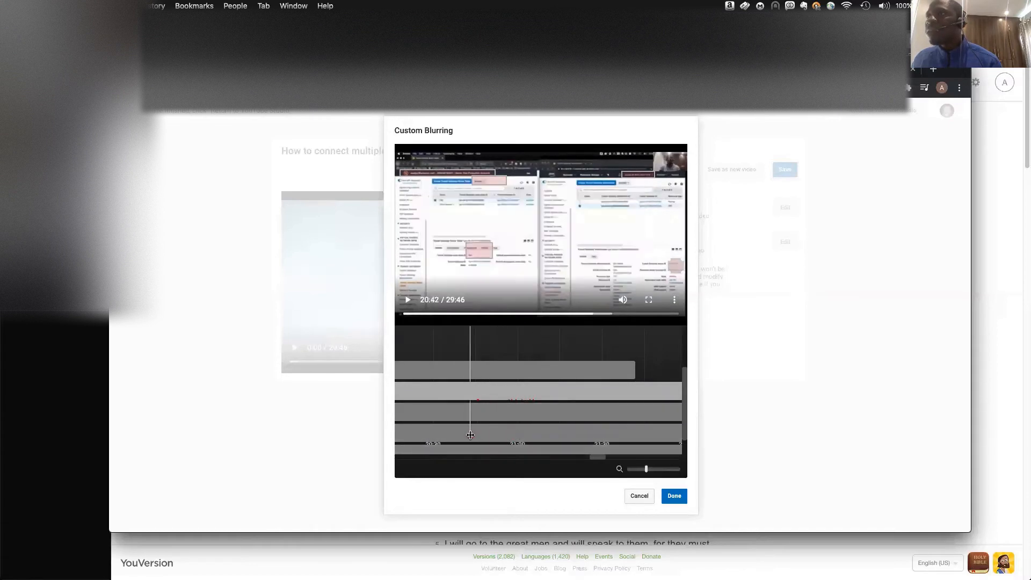
click(407, 300)
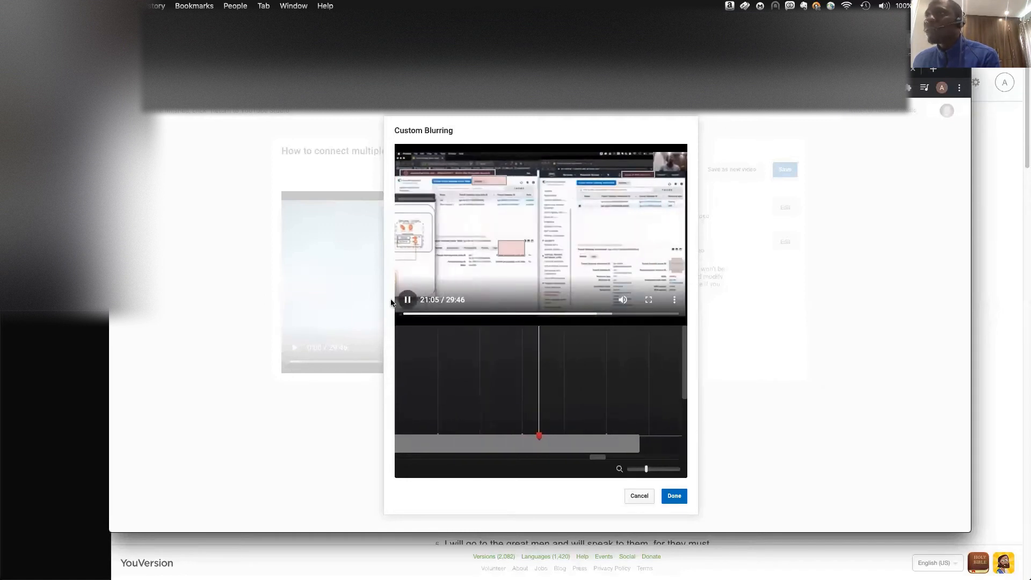
click(407, 300)
Step: Step the video back from 21:06 to 21:04 and move the right-edge blur box back over the details text
drag(684, 388, 686, 418)
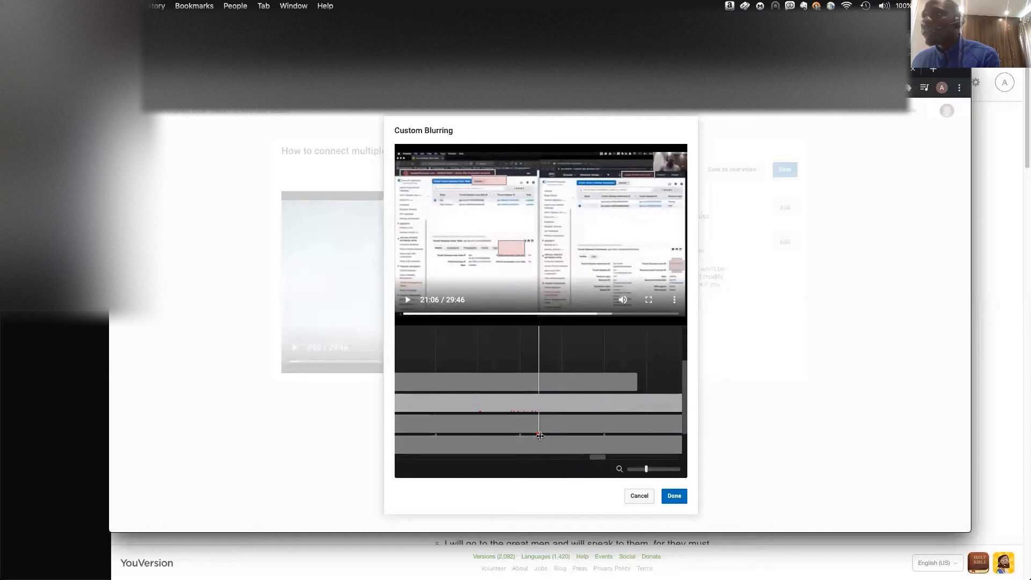
drag(537, 436, 535, 436)
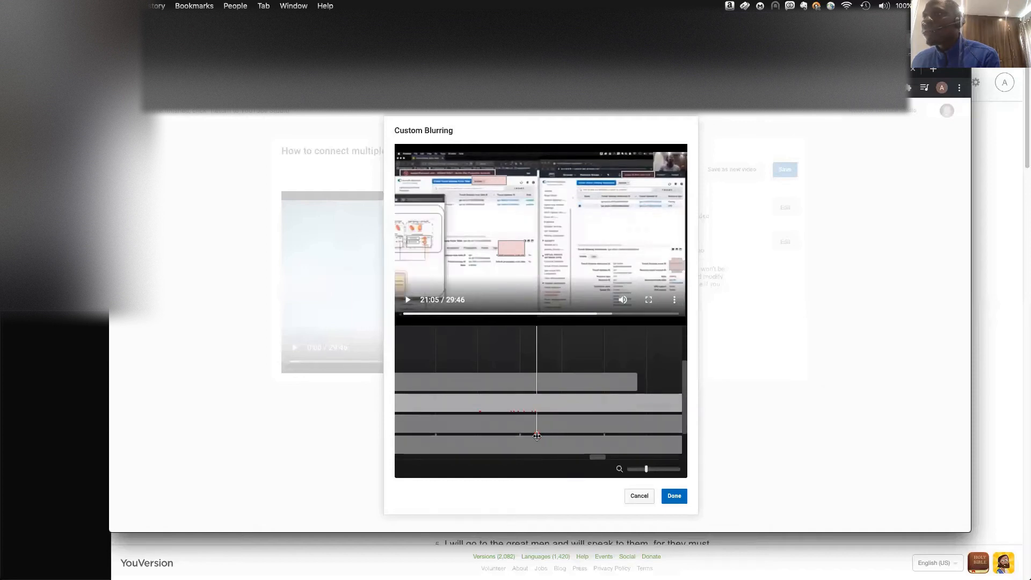
click(538, 436)
click(533, 436)
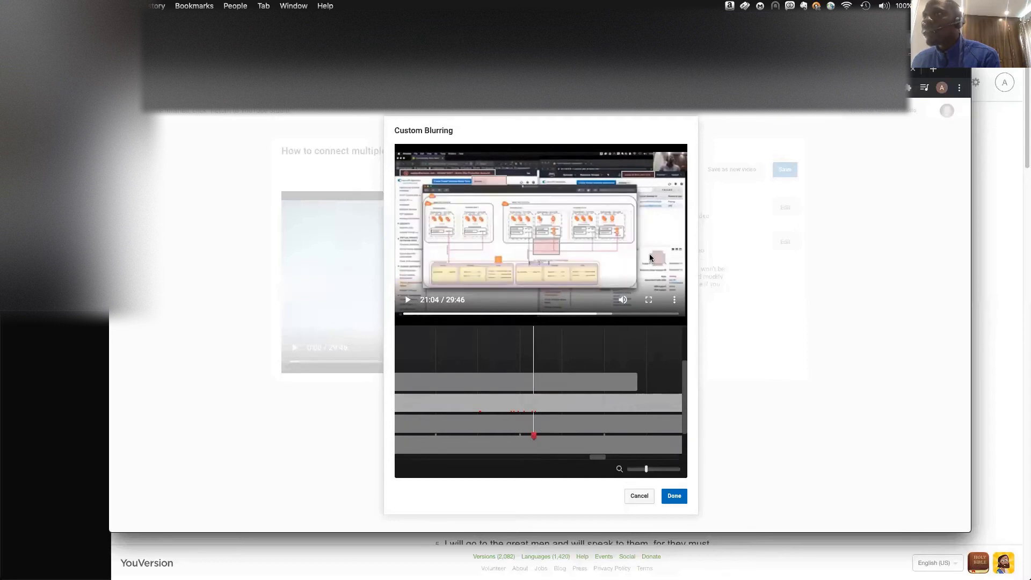
drag(661, 259, 678, 267)
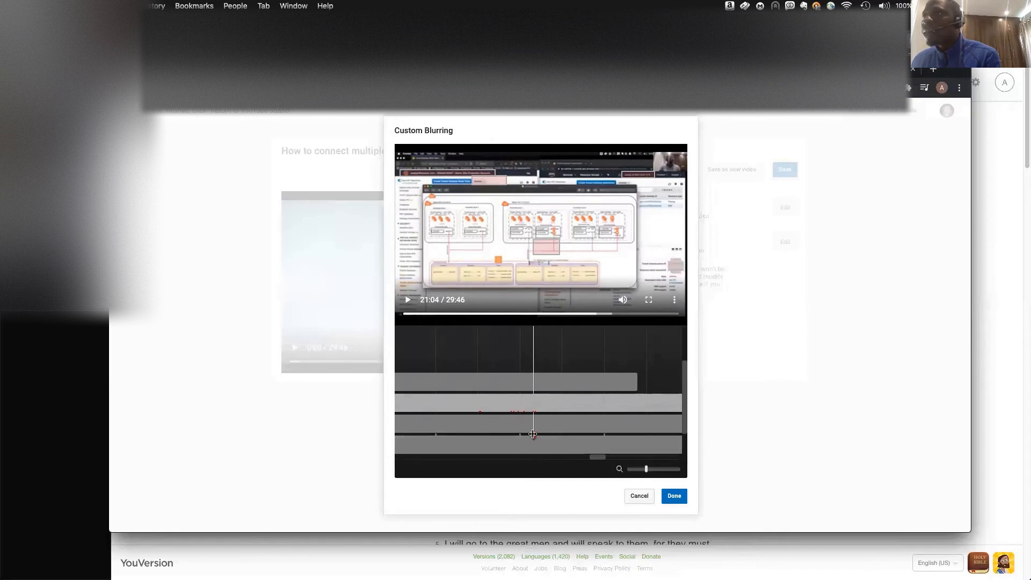
Step: Step the video forward to 21:05 and move the blur box from beside the diagram back to the right edge
drag(532, 434, 534, 436)
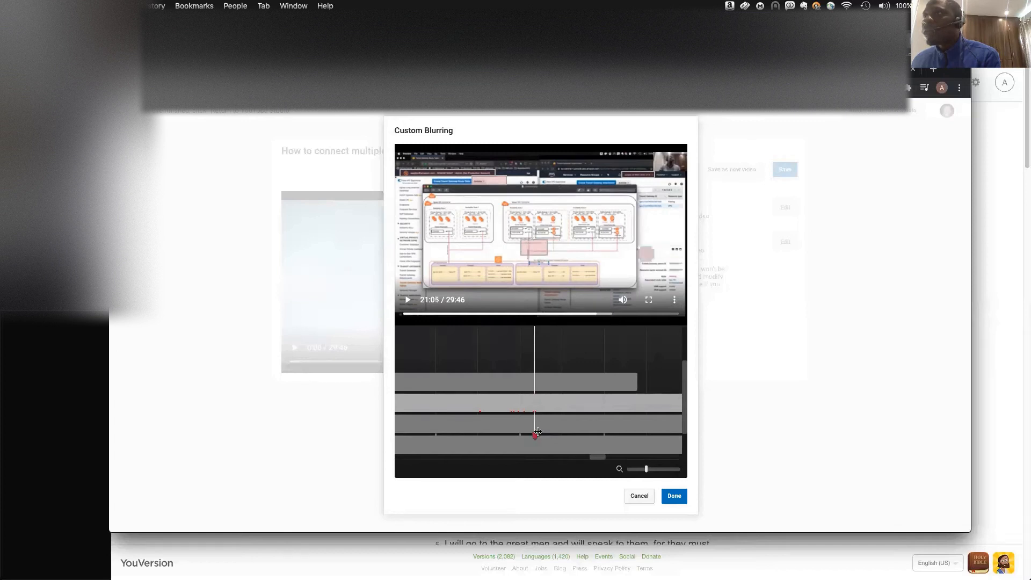
drag(646, 252, 676, 263)
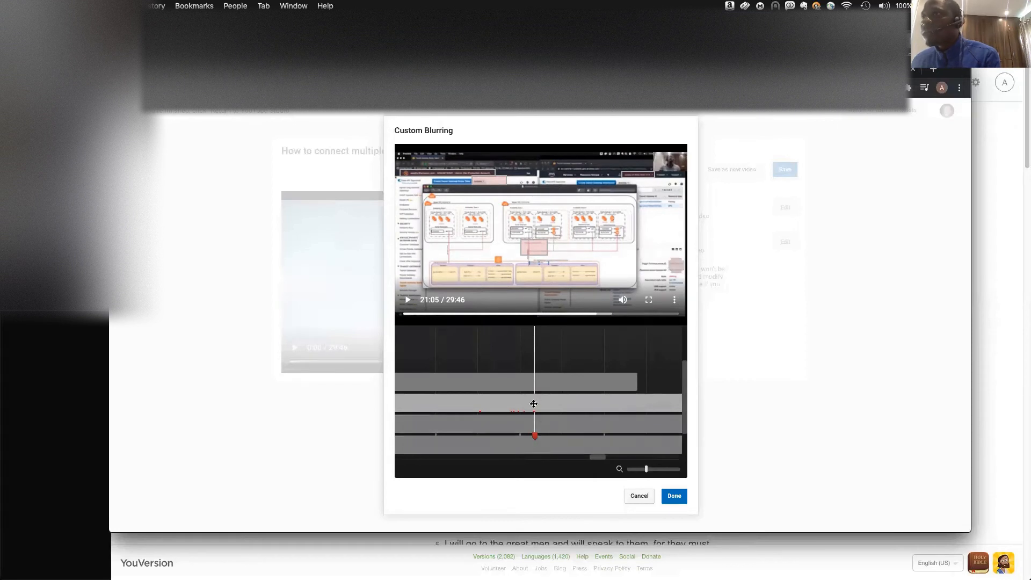
click(537, 438)
click(536, 439)
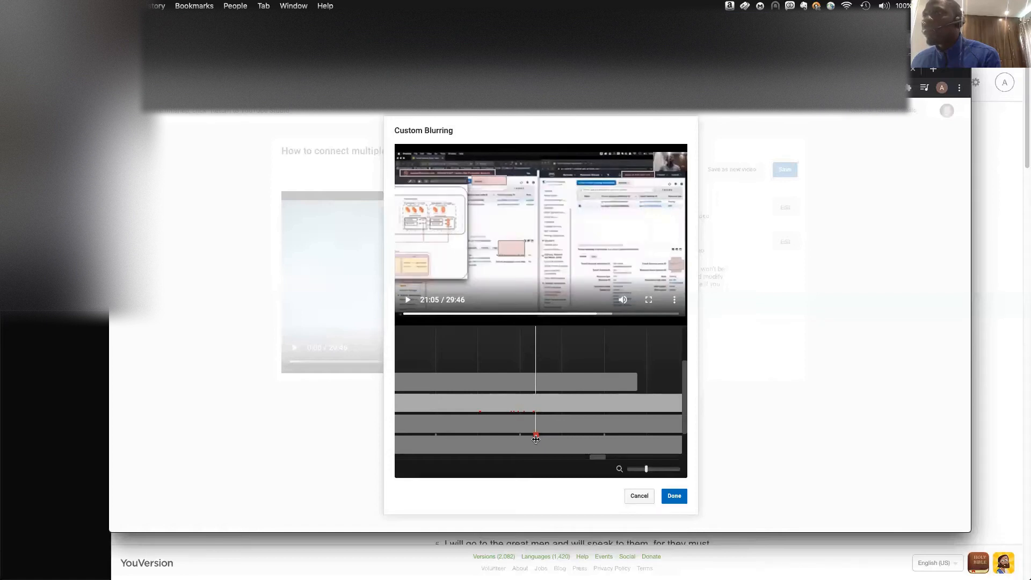
Step: Rewind the video to 20:55 and replay it to 21:06 to check that the blur box covers the details text
drag(536, 437, 507, 436)
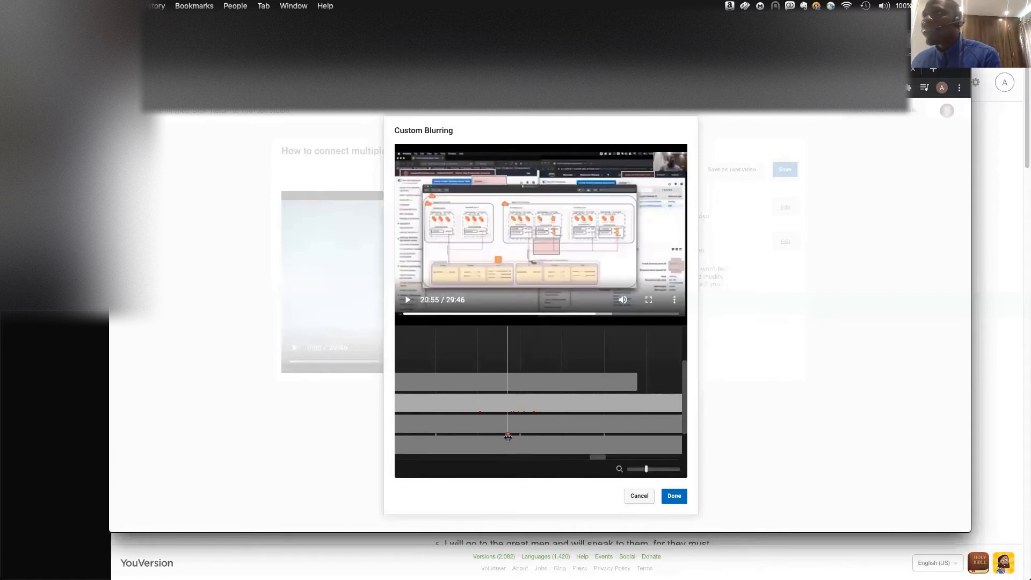
click(406, 300)
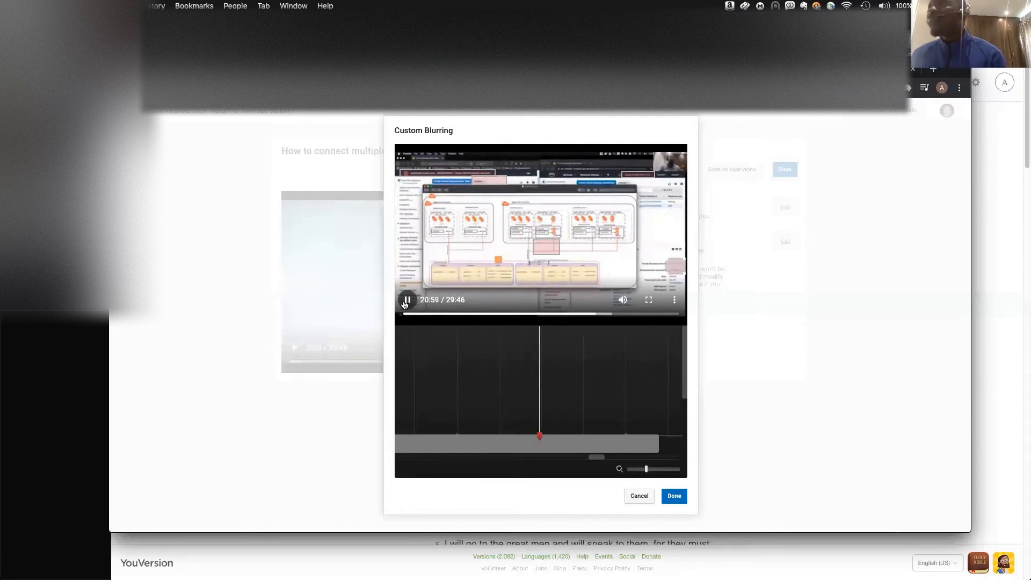
drag(685, 352, 687, 381)
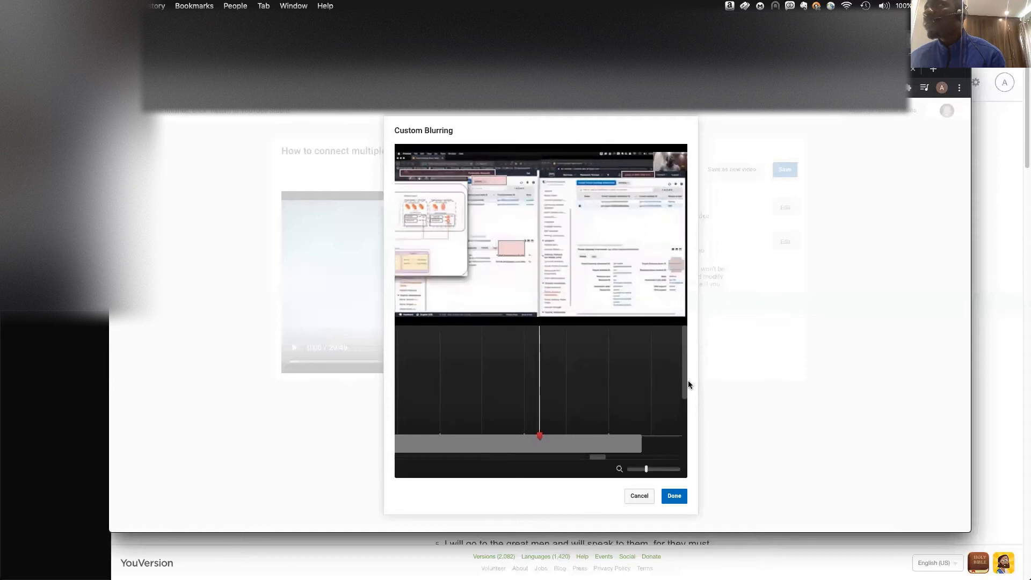
click(409, 300)
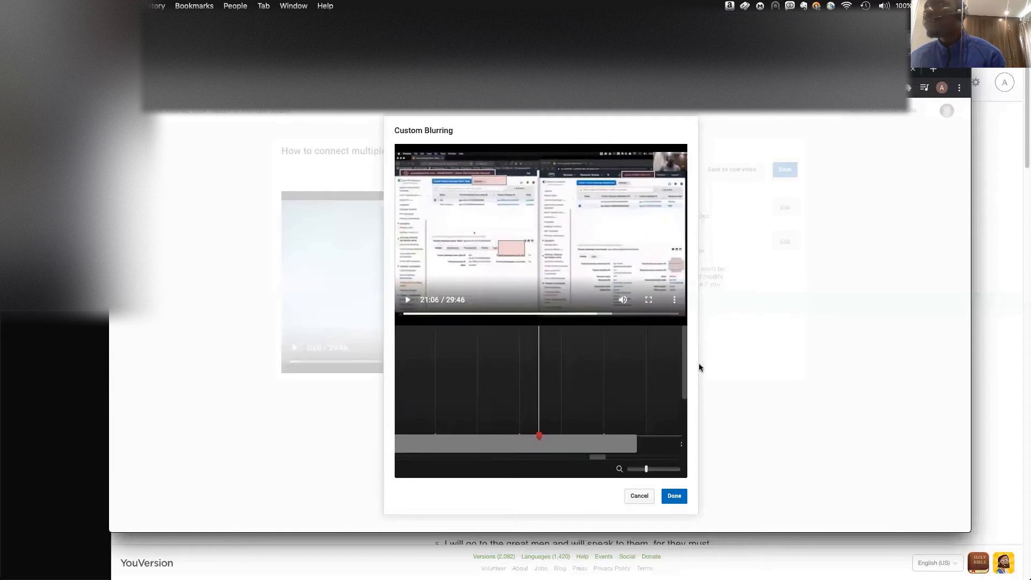
Step: Step the video back from 21:06 to 21:05 and replay it to 21:06 to check the right-edge blur box
drag(685, 361, 688, 398)
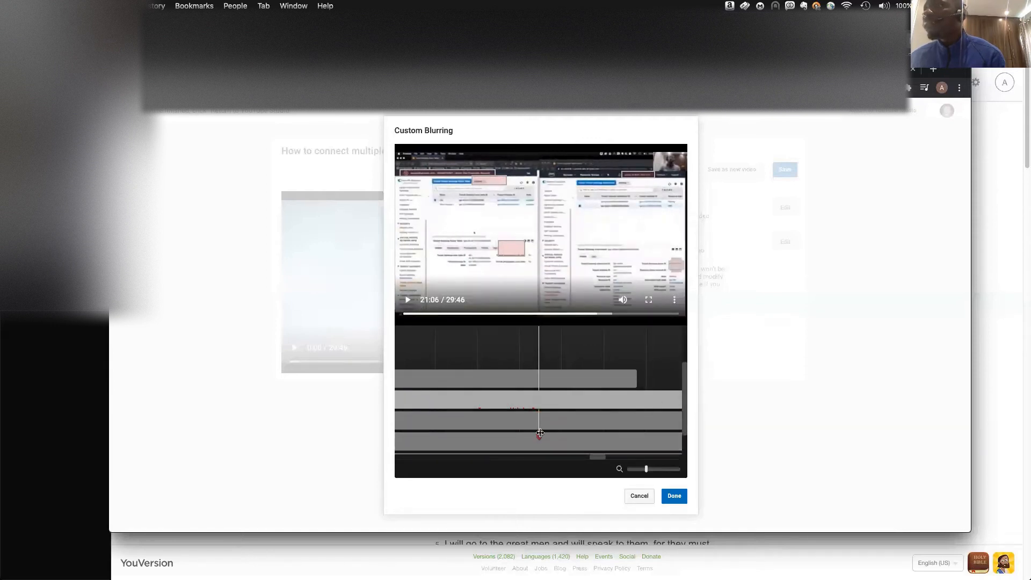
drag(535, 434, 534, 433)
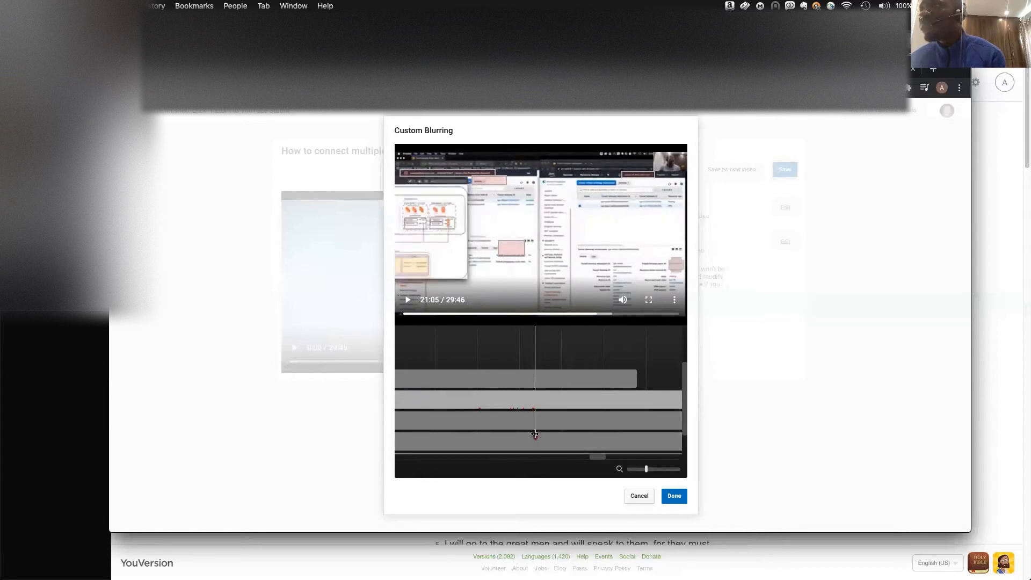
drag(537, 436, 536, 437)
click(410, 300)
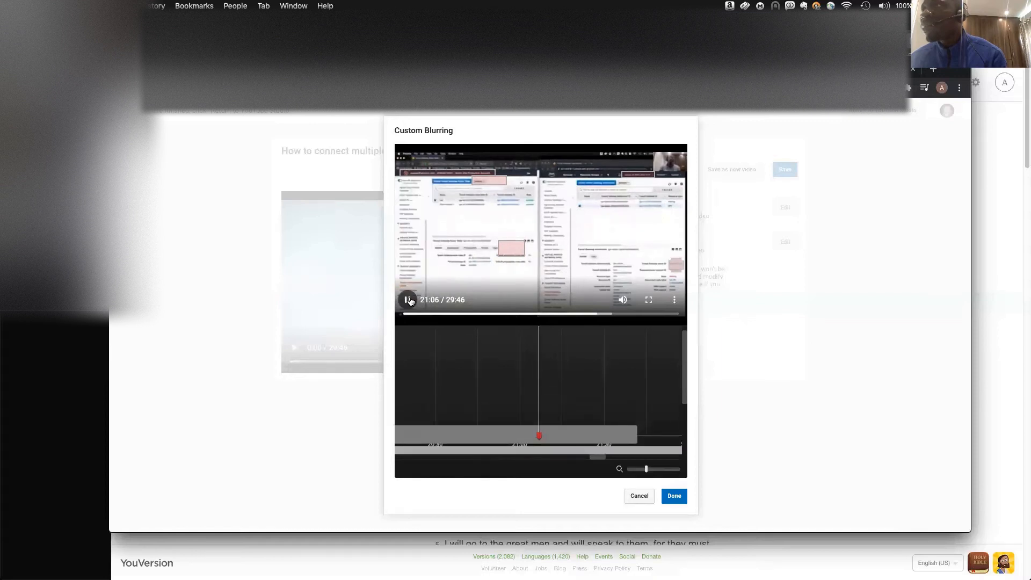
click(409, 301)
click(410, 300)
Step: Rewind the video and replay it through 21:03 to 21:05 to examine the blur box as the diagram window moves away
drag(538, 433, 504, 434)
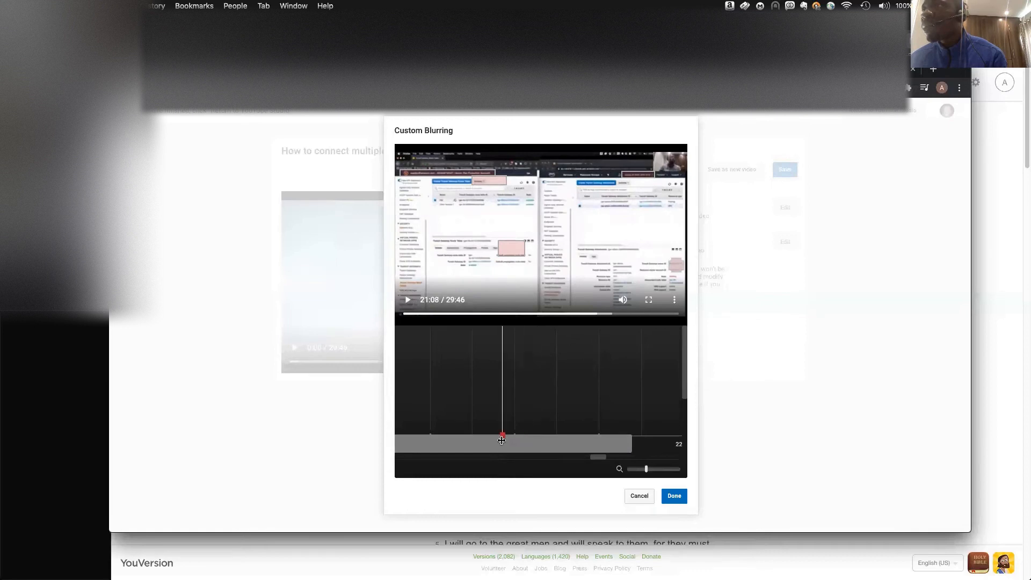
click(409, 301)
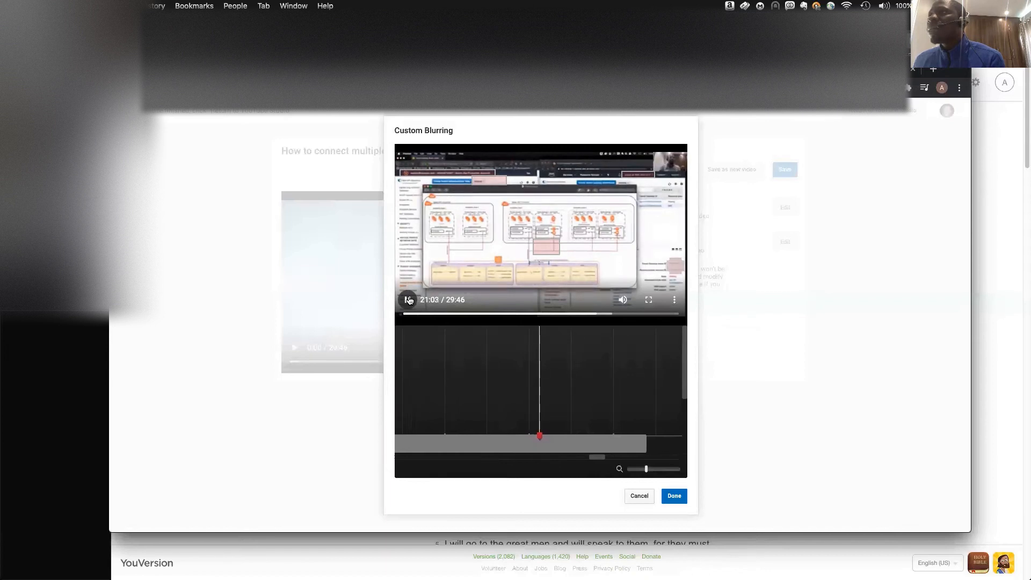
click(408, 299)
scroll(683, 390, down, 3)
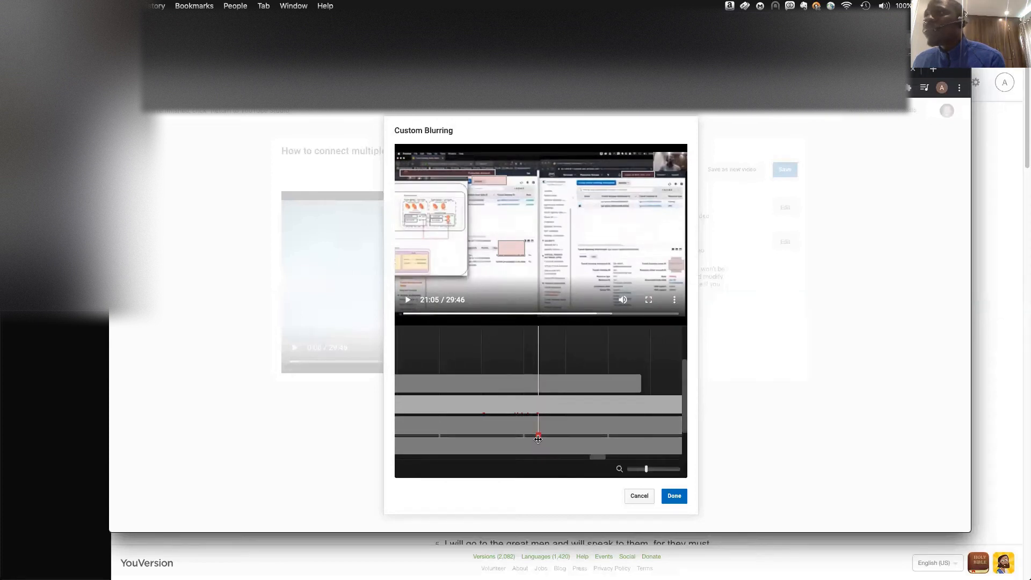
Step: Step the video back to 21:04 on an enlarged timeline and move the blur box beside the diagram to the right-edge details text
click(661, 470)
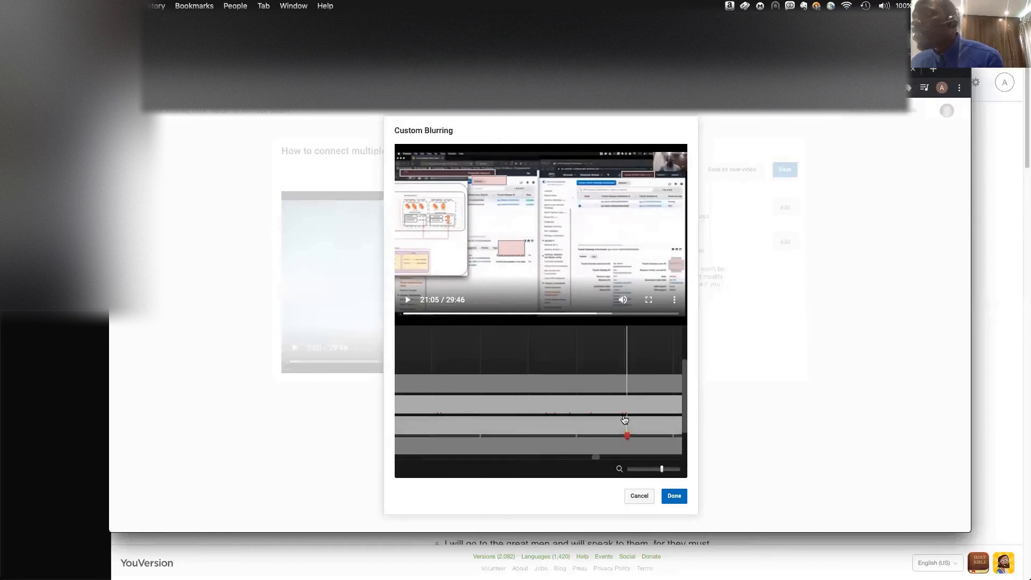
drag(626, 439, 625, 440)
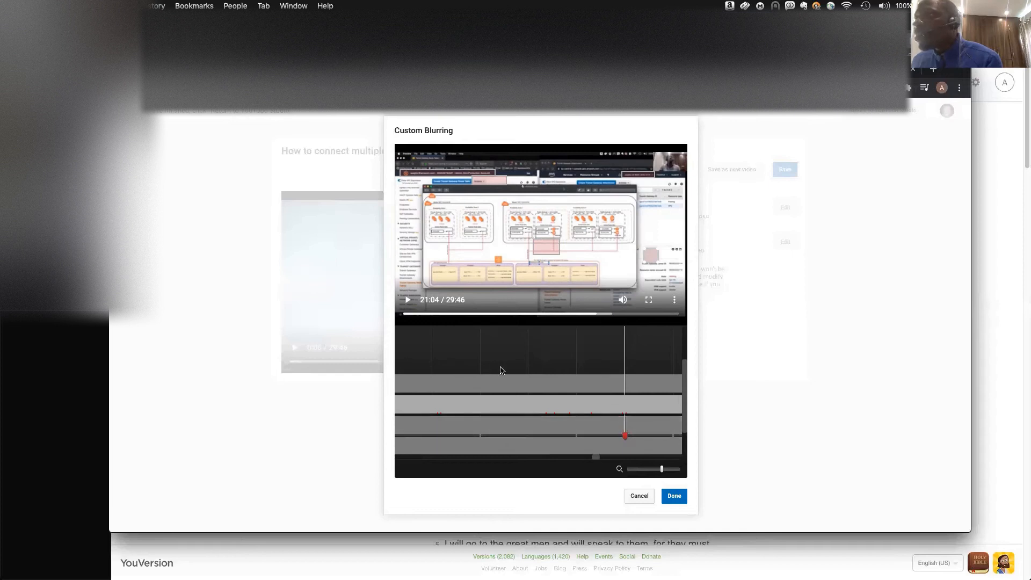
drag(652, 253, 676, 265)
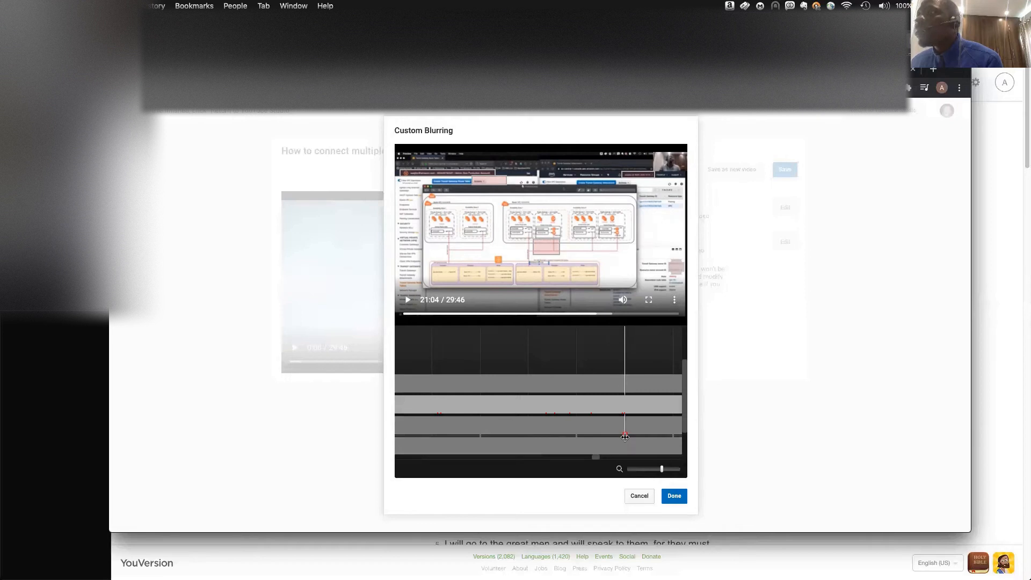
Step: Move the blur box from the diagram's edge to the right-edge details text at two neighbouring frames around 21:05
drag(661, 469, 675, 468)
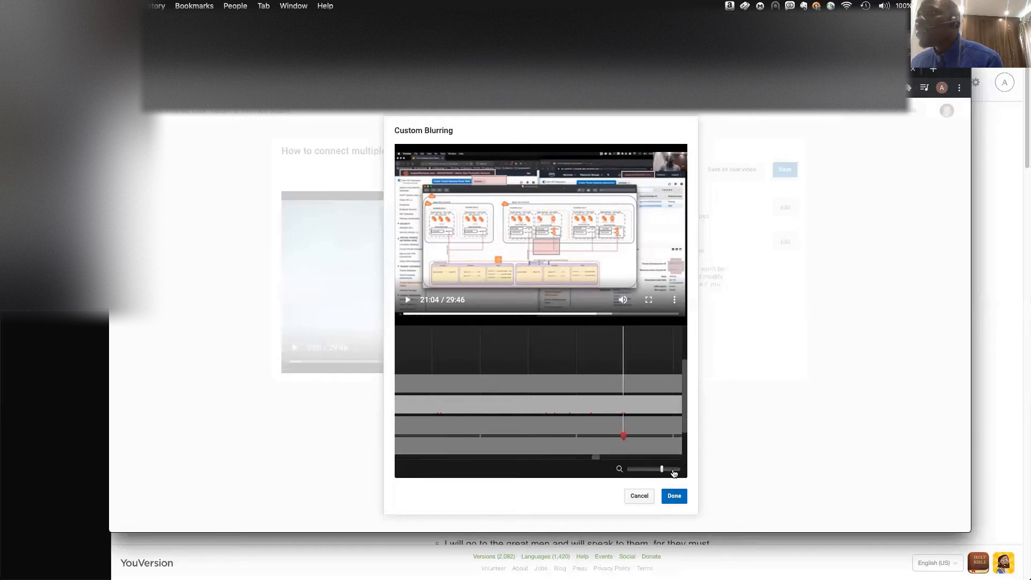
drag(596, 457, 598, 458)
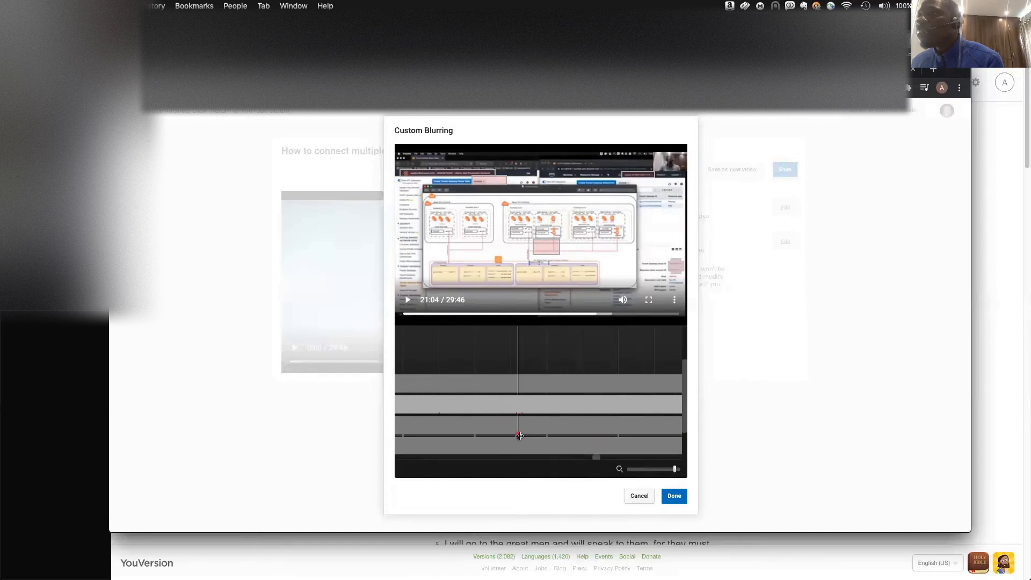
drag(521, 436, 527, 435)
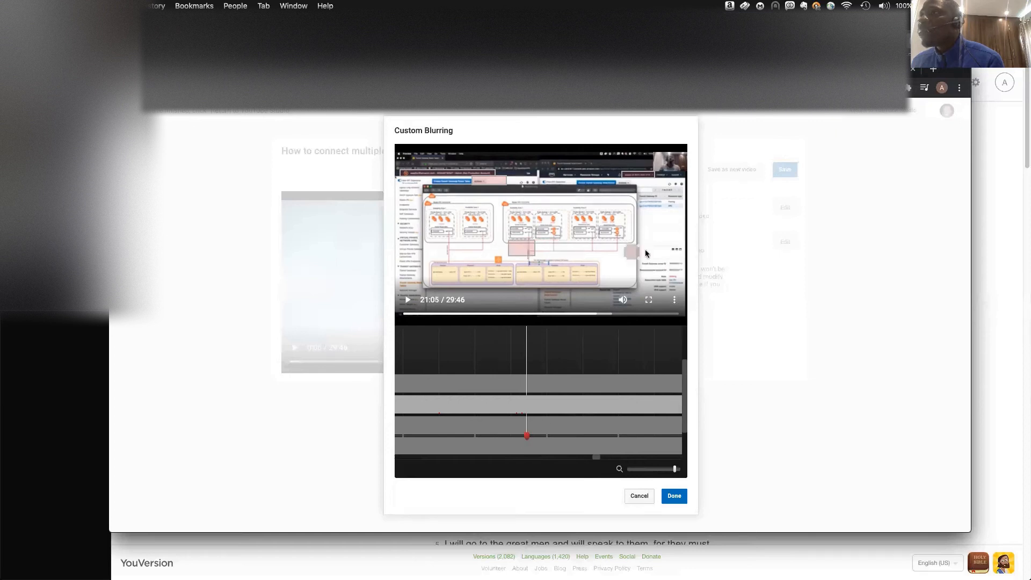
drag(633, 252, 675, 266)
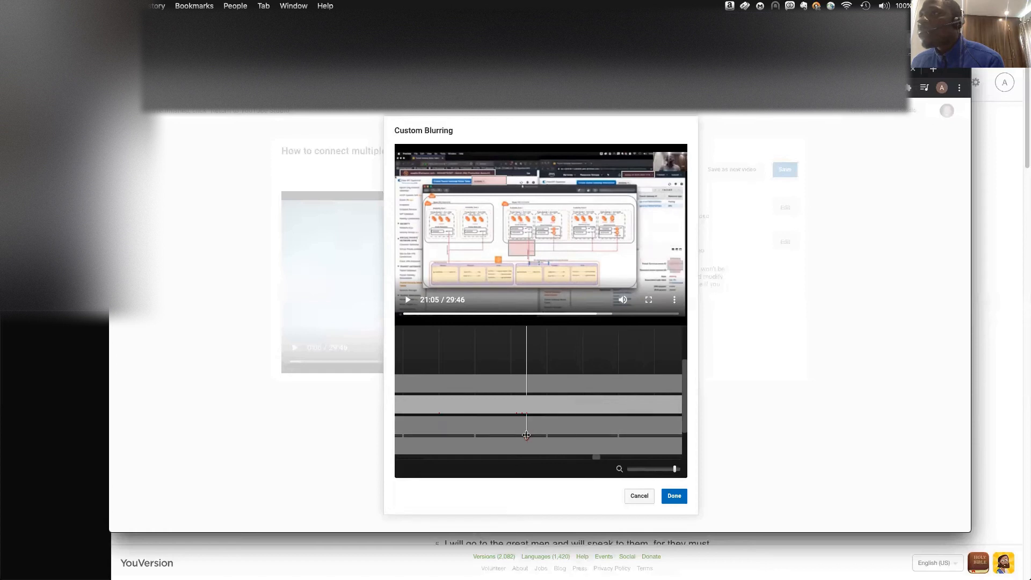
click(524, 436)
drag(642, 252, 675, 265)
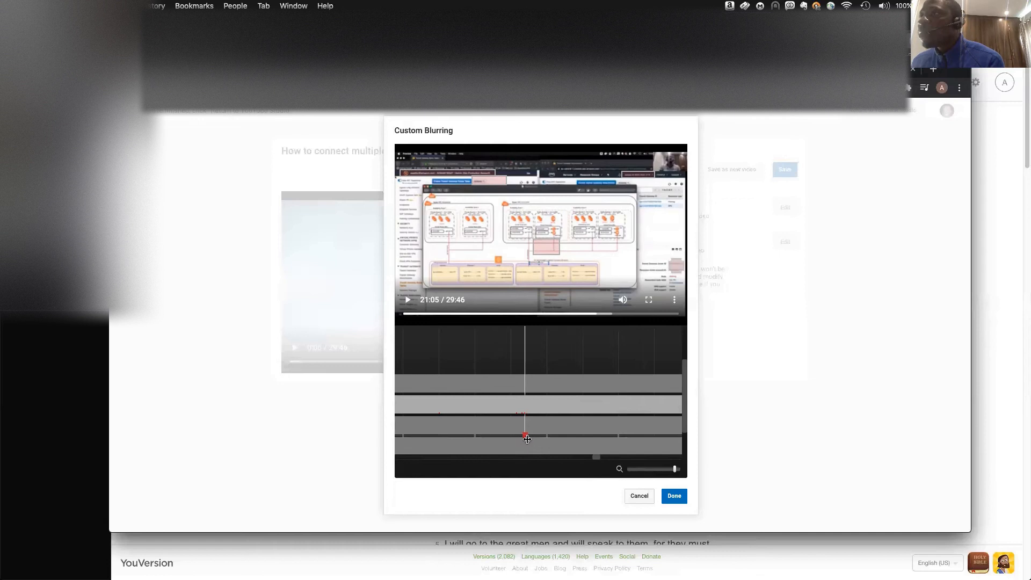
Step: Bring the video to 21:06 and move the blur box from the middle of the details pane to the right edge
drag(524, 437, 517, 437)
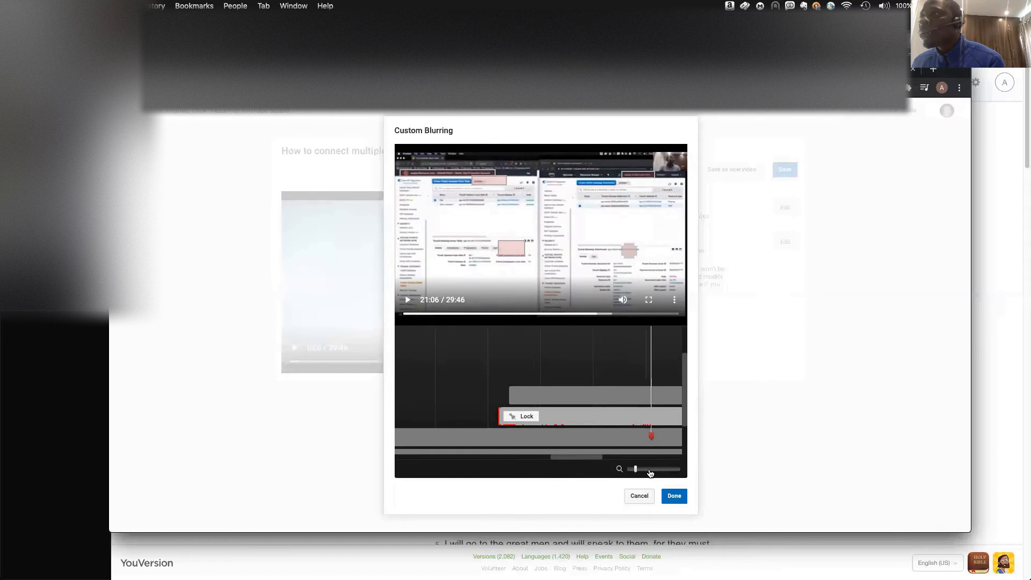
drag(591, 457, 618, 457)
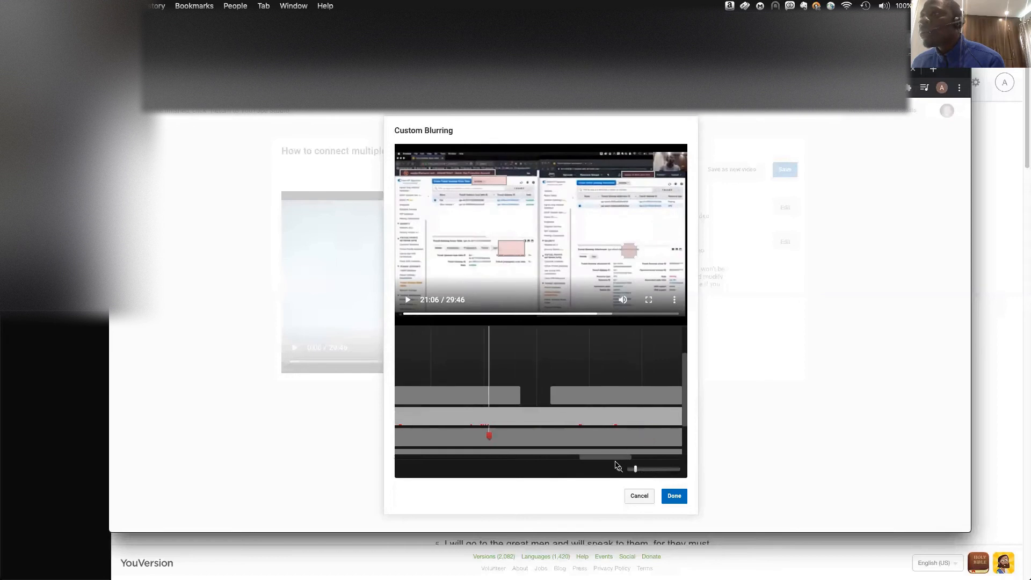
click(657, 471)
click(669, 471)
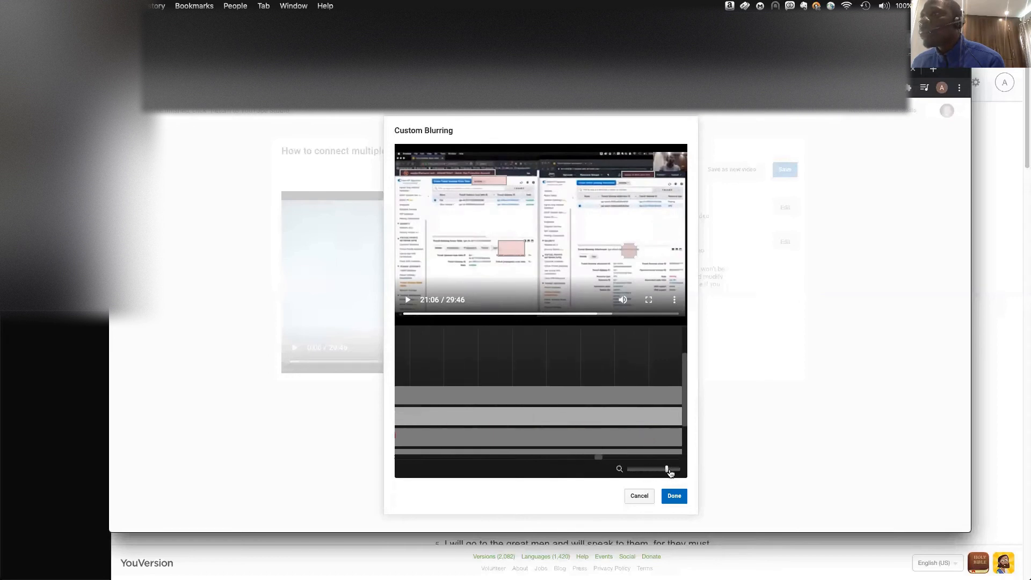
drag(599, 461, 598, 461)
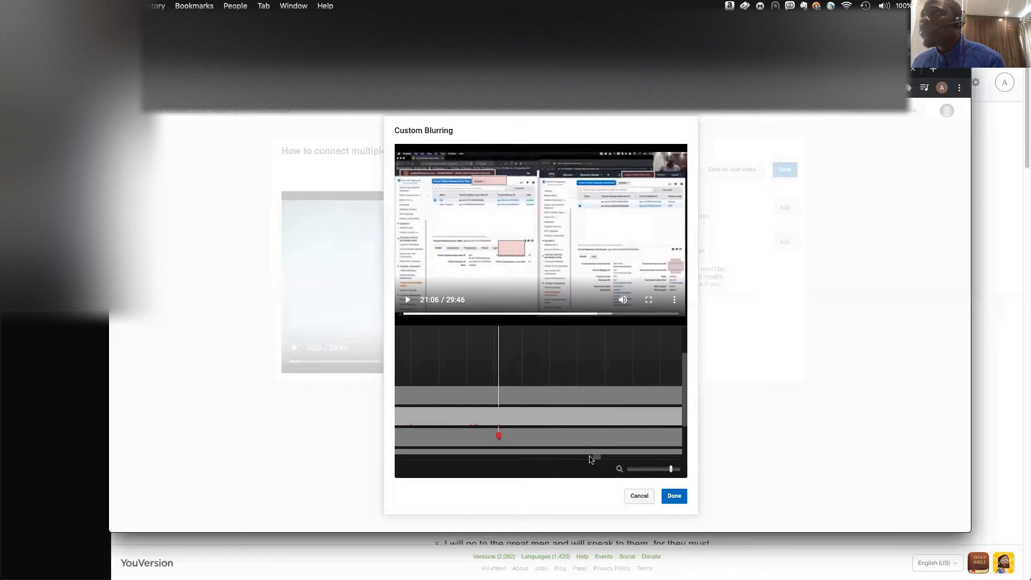
Step: Move the blur box to the right edge at 21:05 while the diagram slides away, and step through to 21:06 to check it
drag(498, 435, 482, 436)
drag(628, 252, 674, 265)
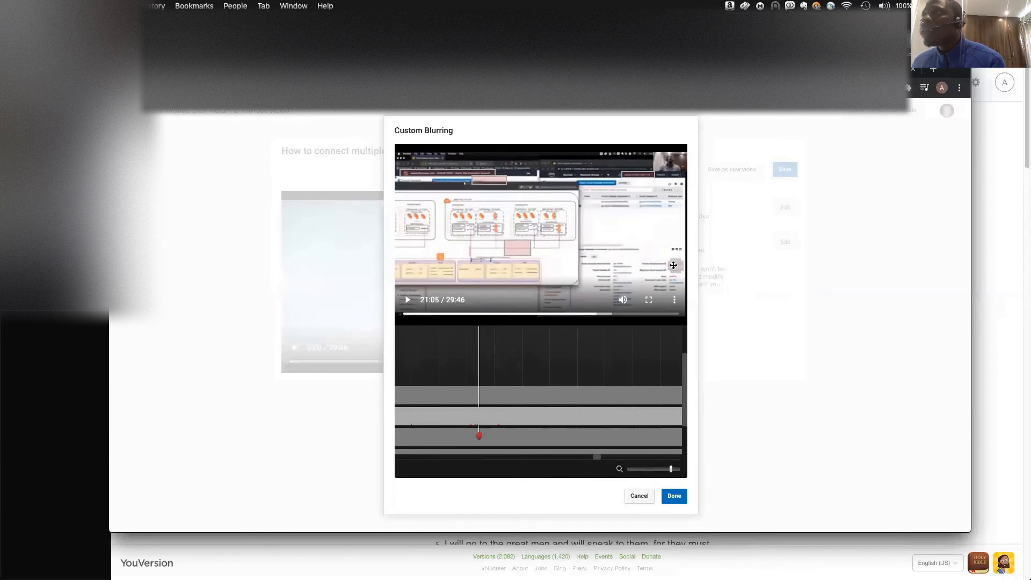
click(481, 436)
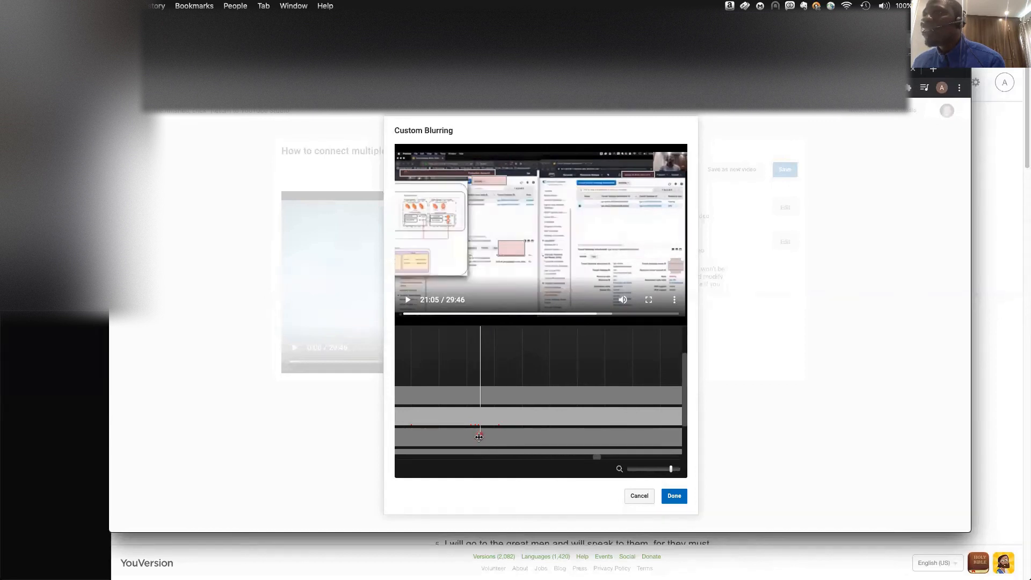
mouse_move(482, 437)
mouse_down()
mouse_move(509, 438)
mouse_move(479, 426)
mouse_up()
drag(481, 435, 501, 435)
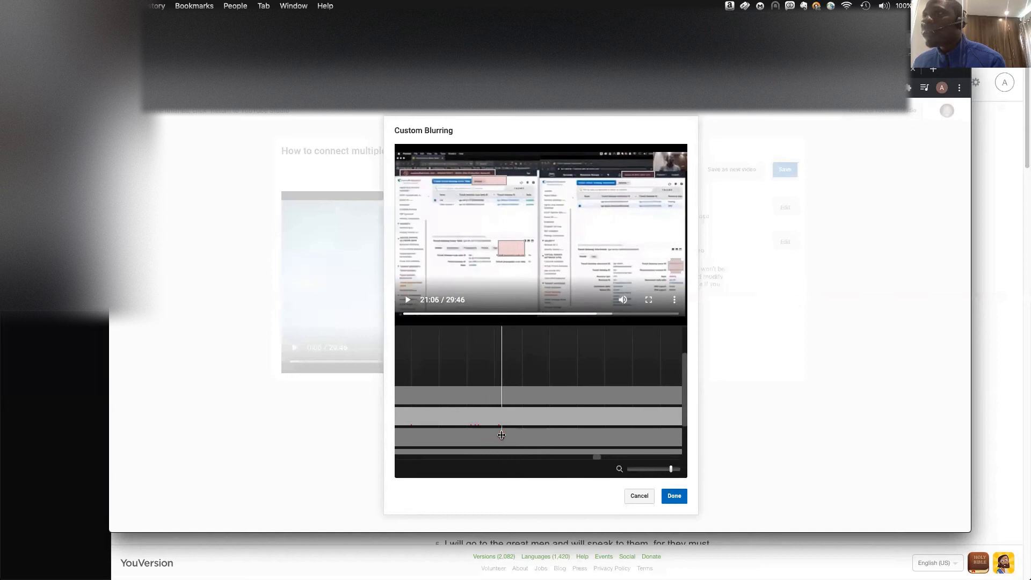
Step: Rewind the video on a condensed timeline and replay it to 21:06 to check the blur box across the diagram transition
click(634, 469)
drag(502, 436, 467, 434)
click(408, 299)
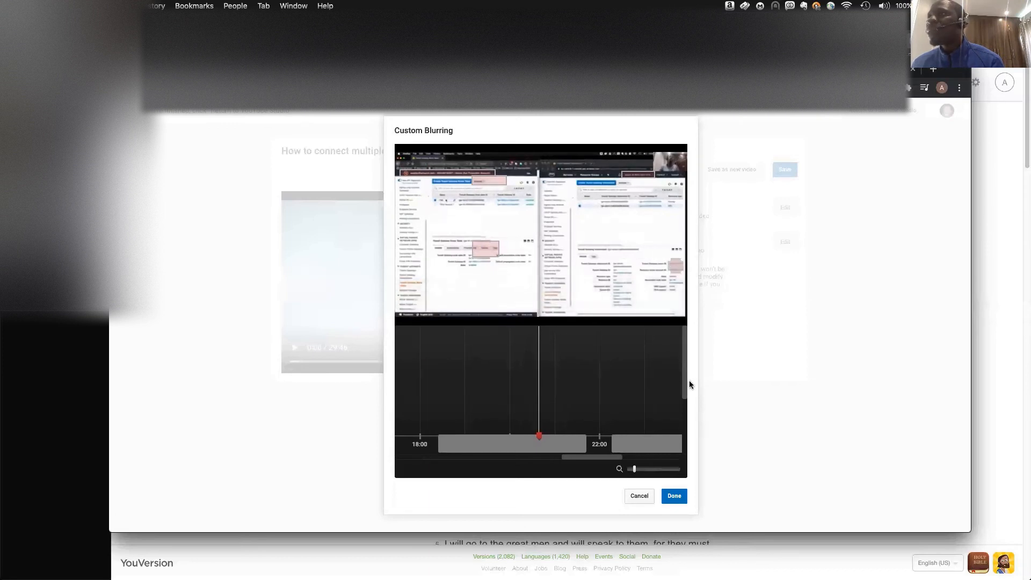
drag(685, 372, 687, 405)
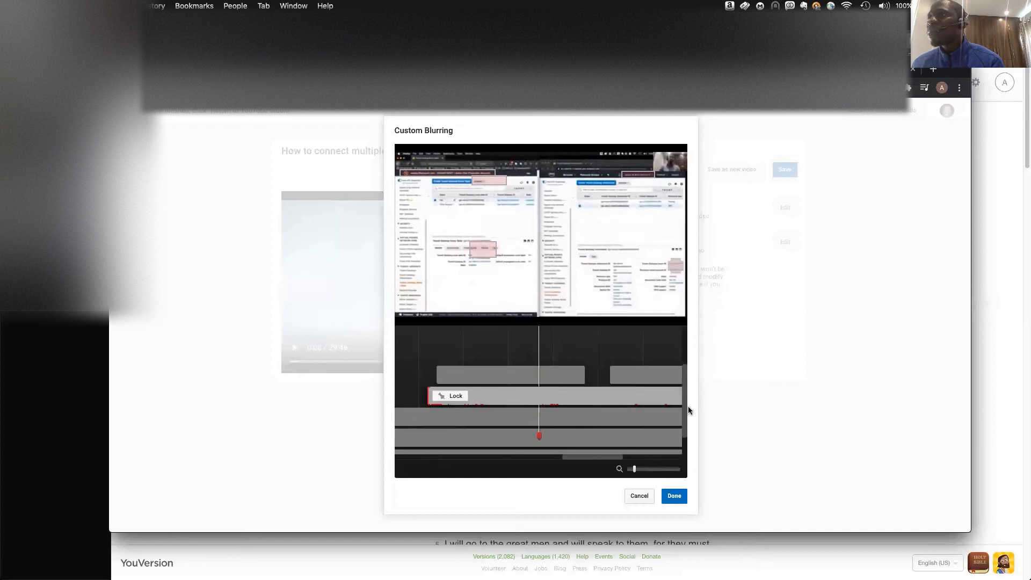
scroll(564, 427, up, 3)
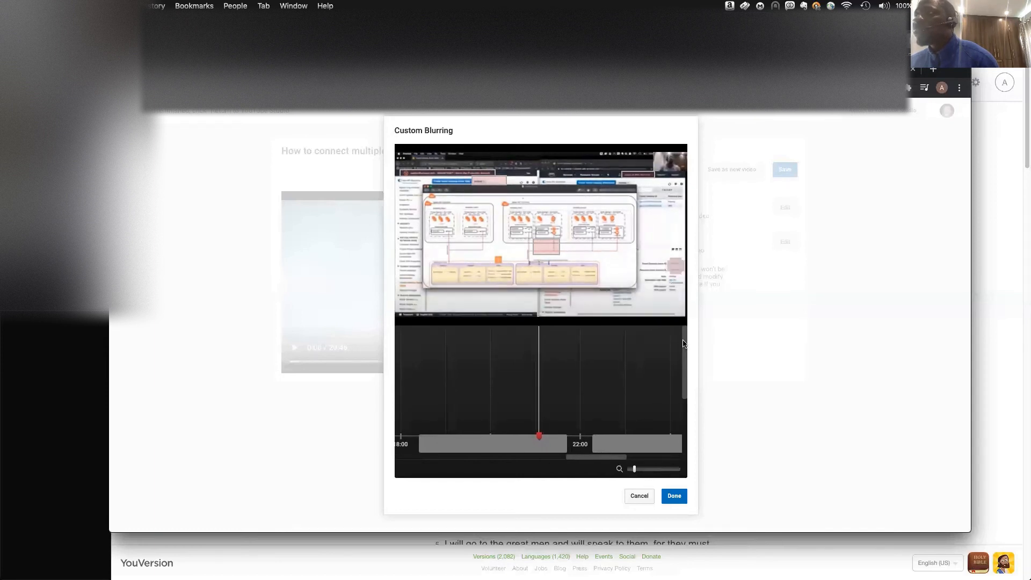
click(410, 307)
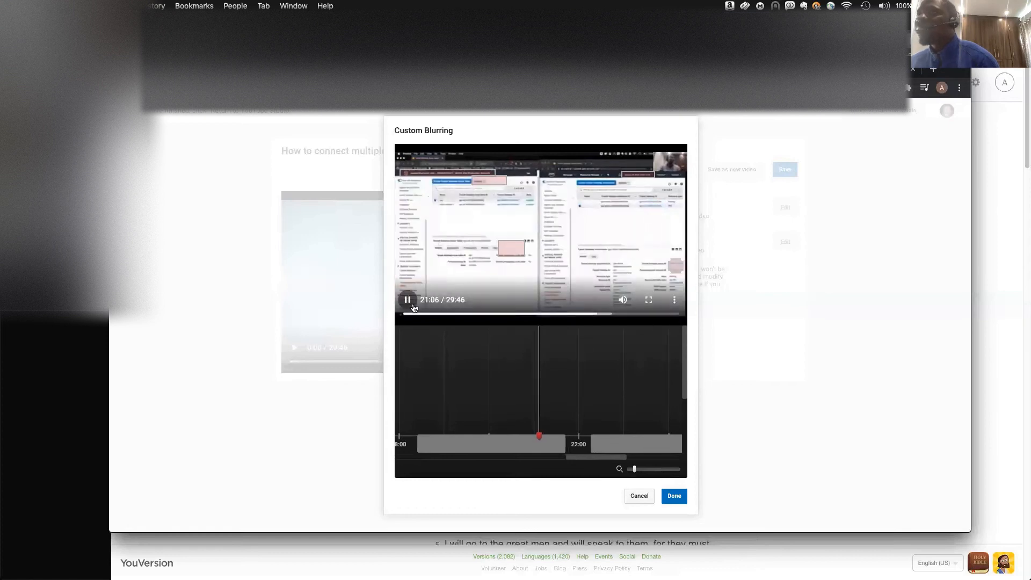
scroll(685, 376, down, 5)
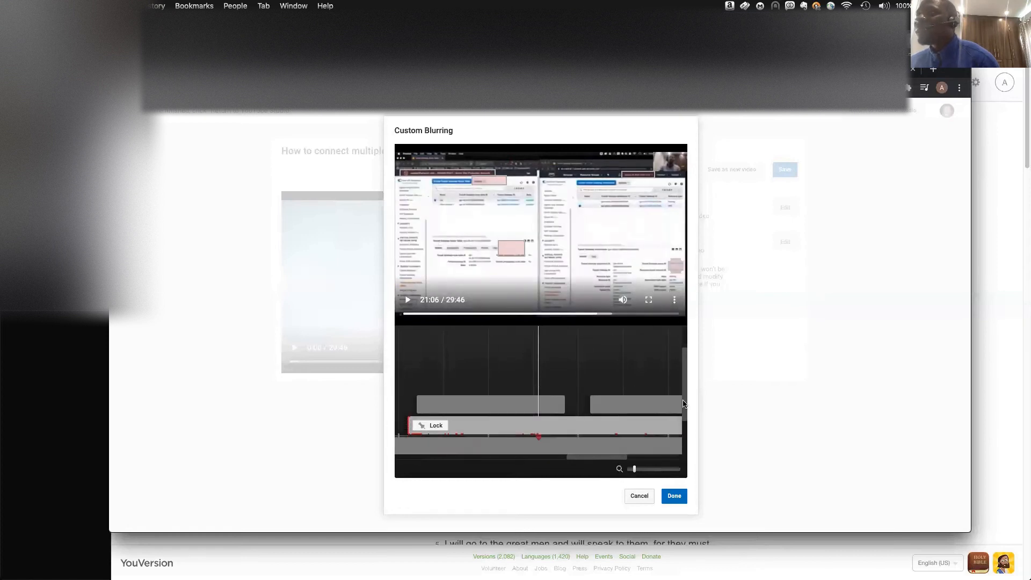
Step: Enlarge the timeline and step the video back from 21:06 through 21:05 to 21:04 to examine the blur box's position
click(677, 470)
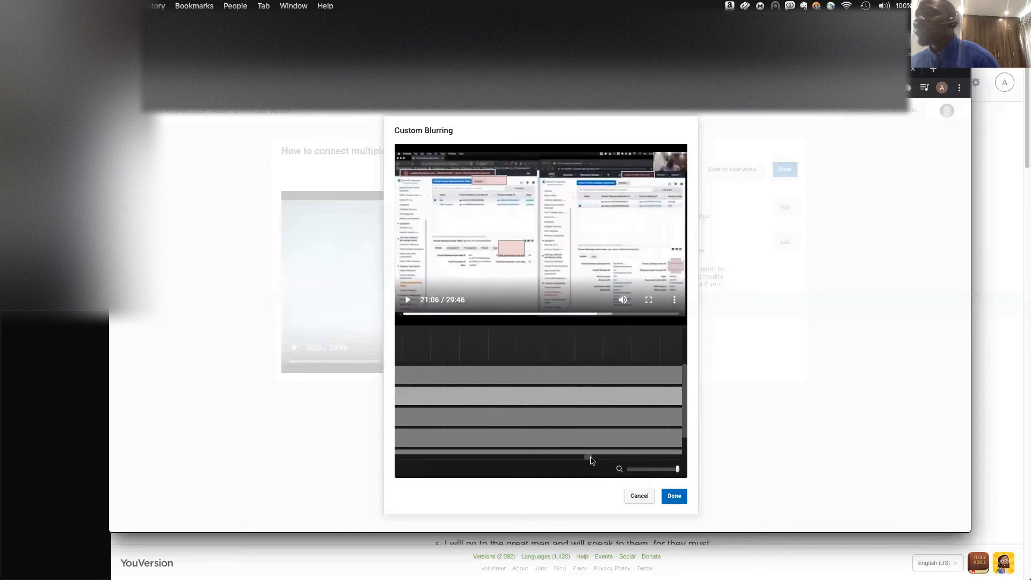
drag(586, 458, 576, 459)
drag(597, 460, 599, 461)
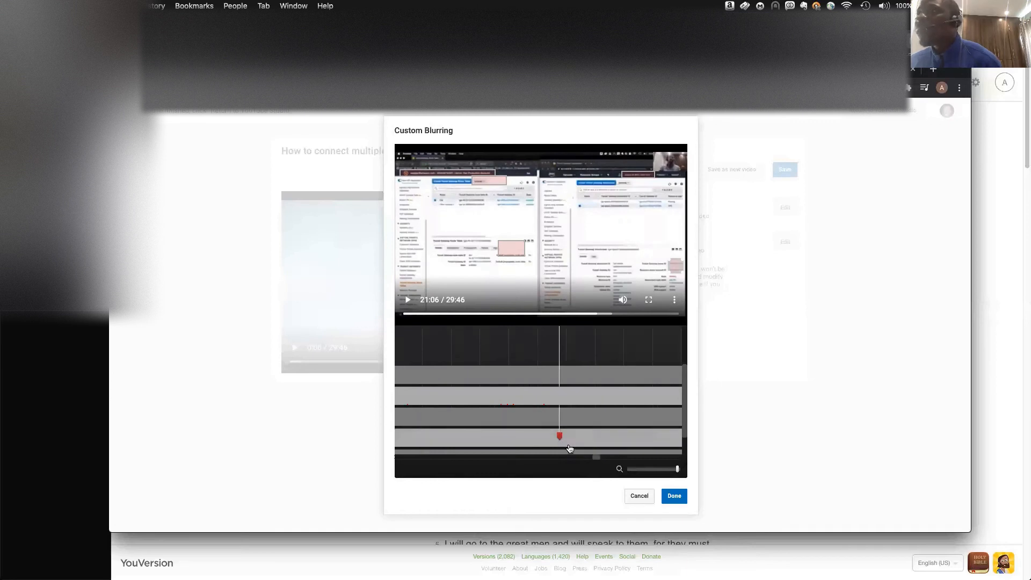
drag(556, 436, 518, 435)
click(678, 469)
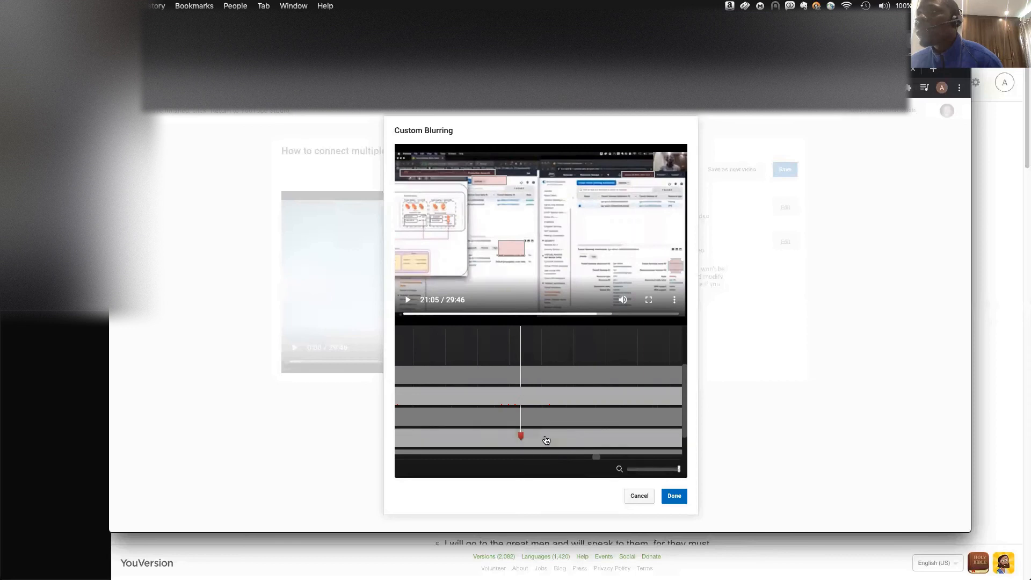
mouse_move(520, 436)
mouse_down()
mouse_move(554, 436)
mouse_move(485, 434)
mouse_up()
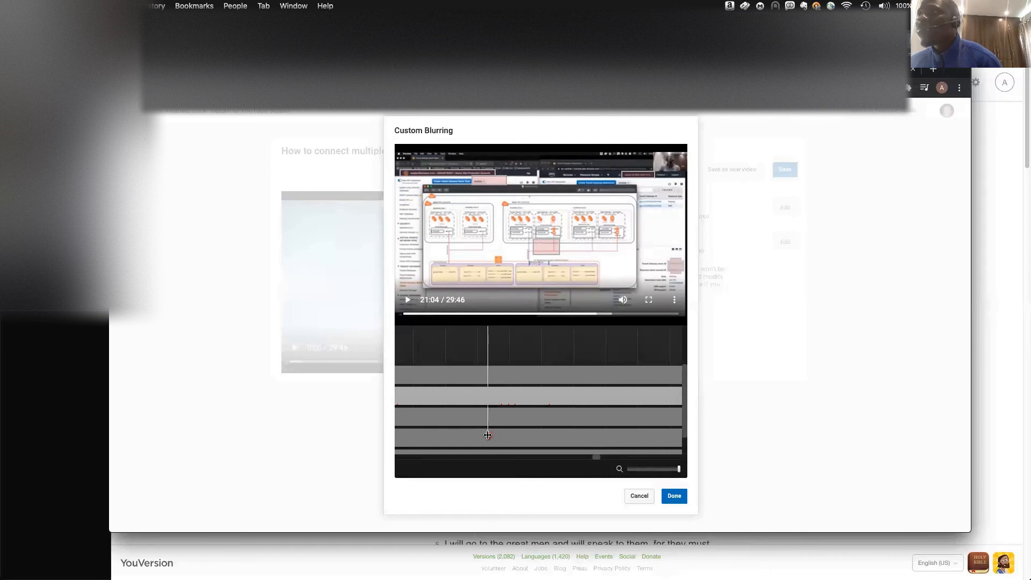
Step: Play the video in short bursts from 21:04 to 21:05 to find where the blur box drifts off the details text
click(411, 303)
click(411, 304)
click(411, 304)
click(411, 304)
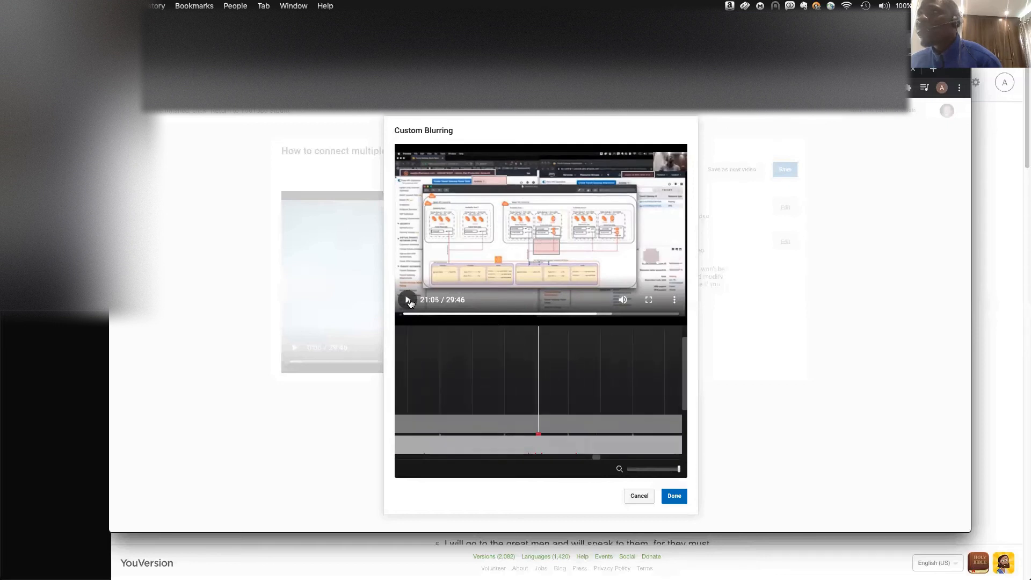
Step: Step between 21:04 and 21:05 and move the drifting blur box from the diagram's edge back over the right-edge details text
drag(684, 394, 684, 418)
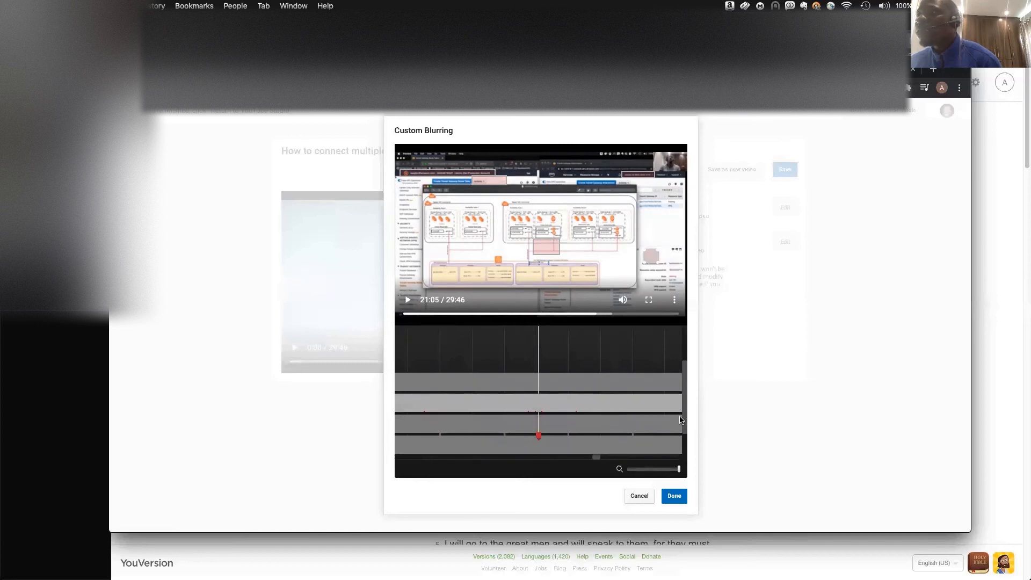
click(535, 437)
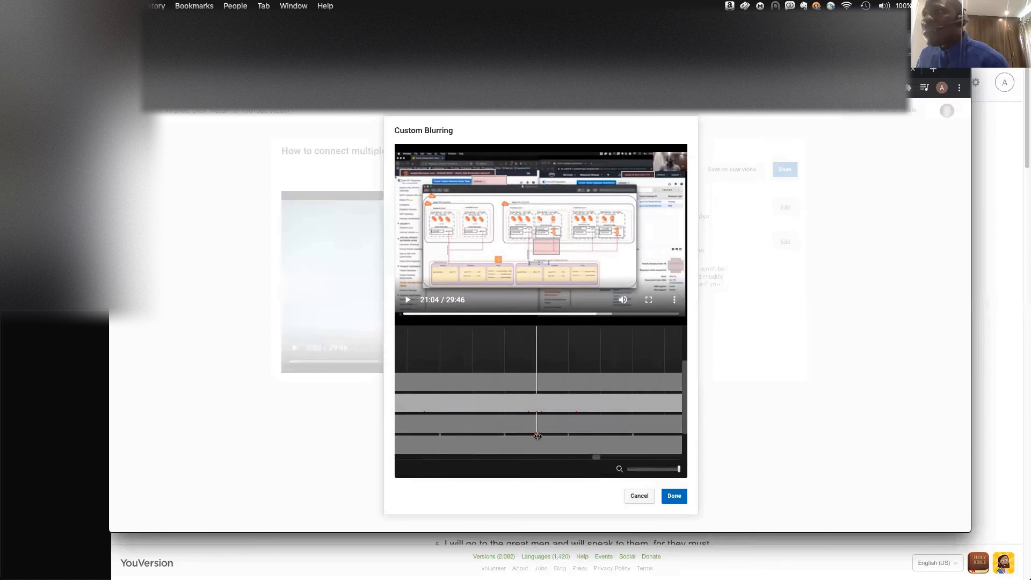
drag(538, 436, 538, 436)
drag(632, 245, 673, 260)
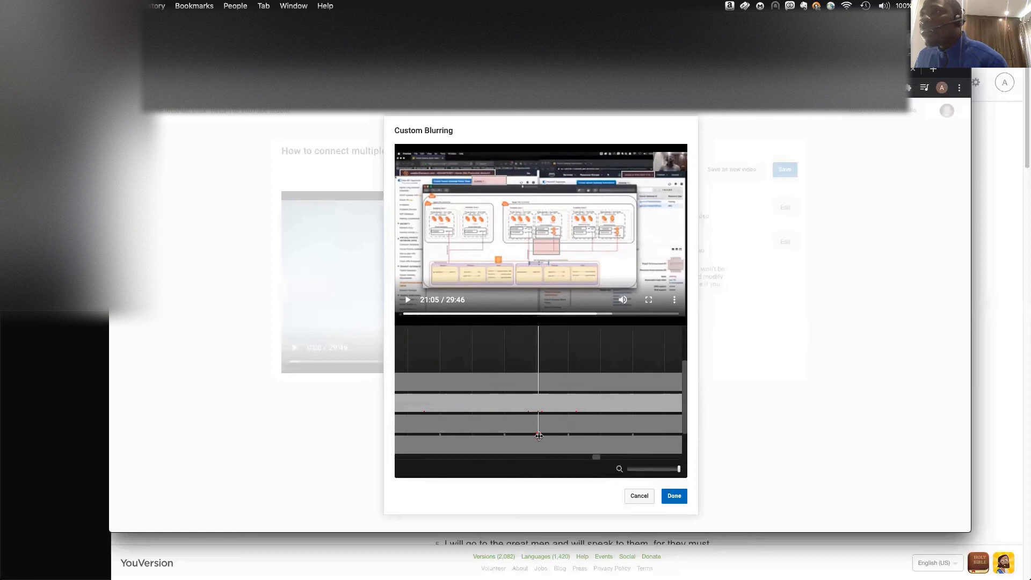
drag(539, 435, 540, 436)
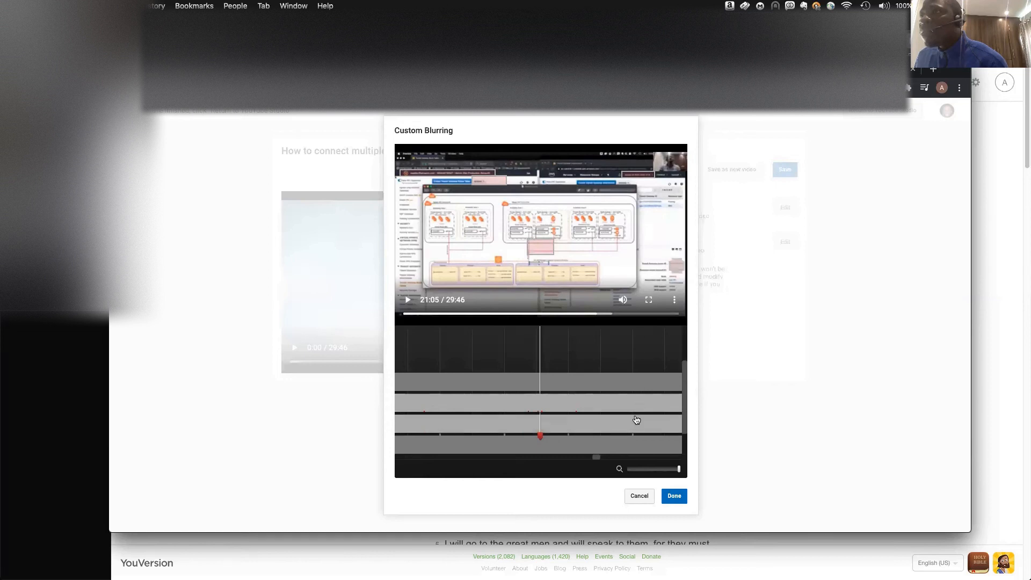
Step: Move the stray blur box at 21:05 back over the right-edge details text and check the following diagram-transition frame
drag(538, 435, 540, 434)
drag(643, 252, 675, 265)
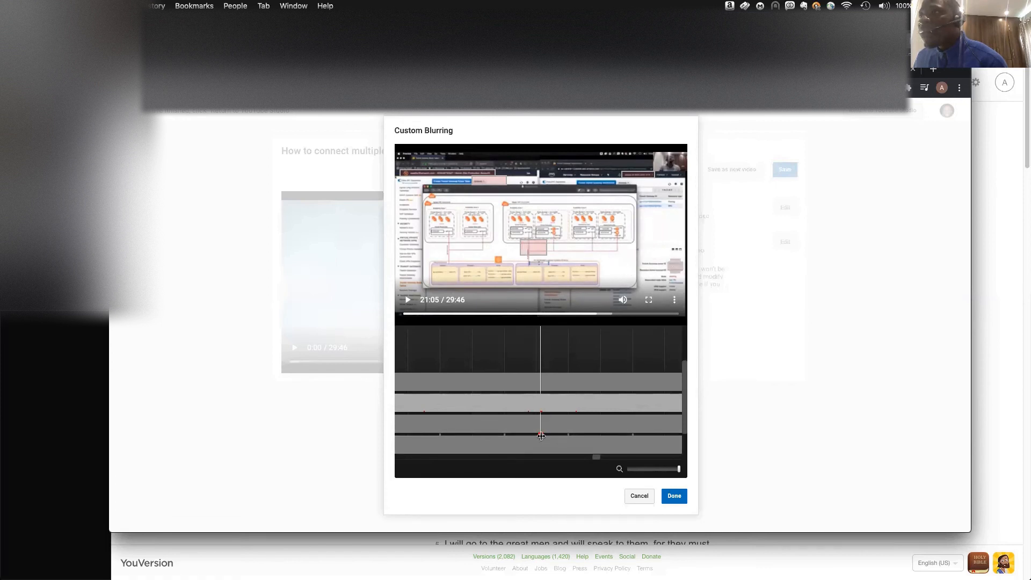
drag(544, 435, 553, 439)
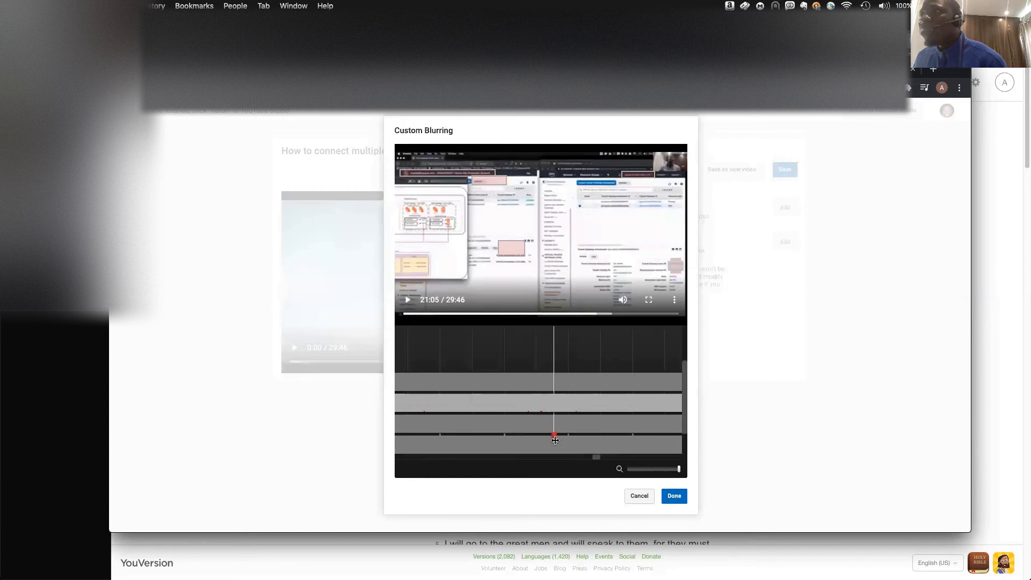
Step: Rewind to 21:01 on a condensed timeline and replay to 21:07 to check the blur coverage across the diagram transition
click(643, 469)
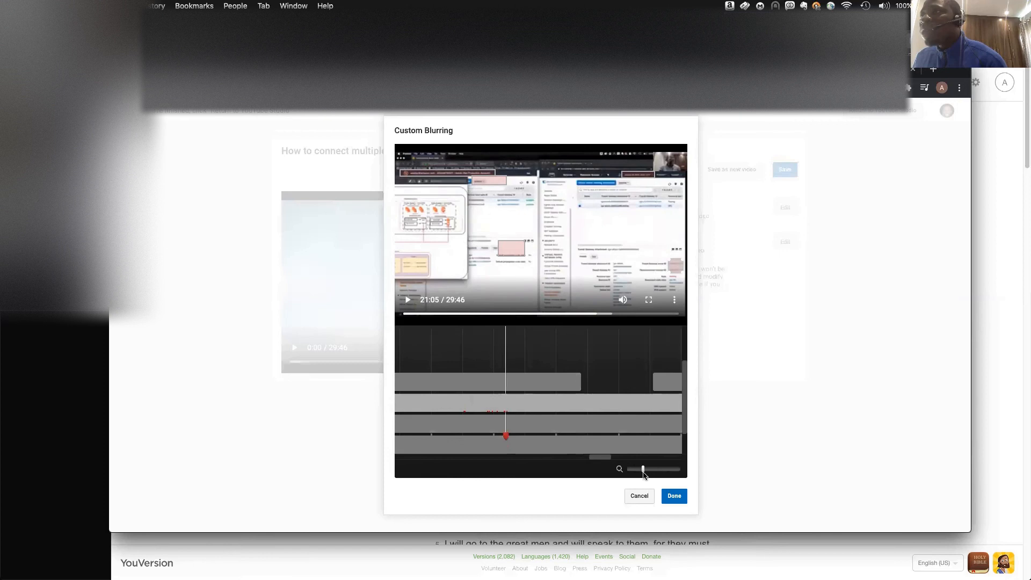
drag(642, 470, 638, 469)
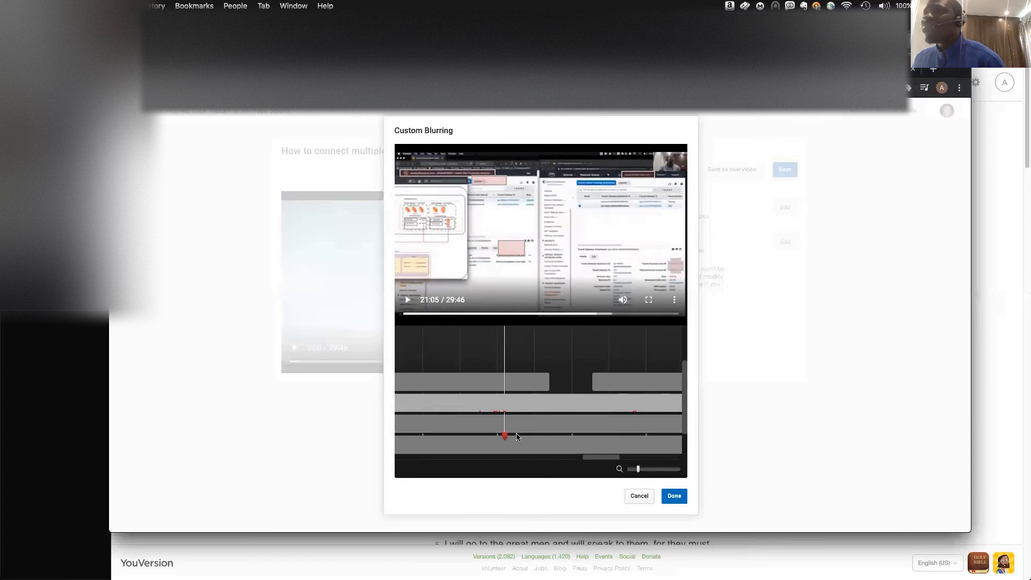
drag(502, 436, 500, 436)
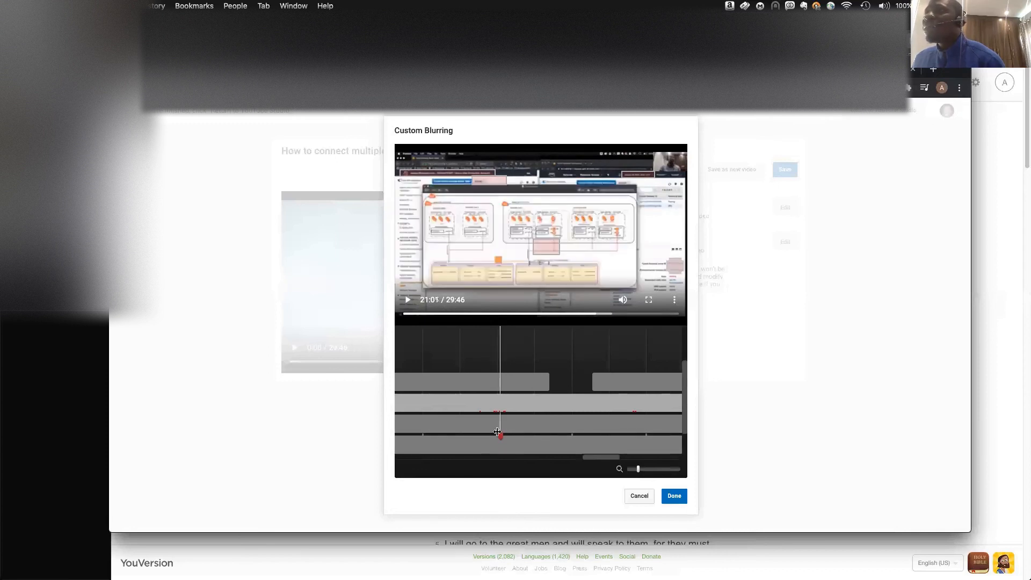
click(407, 300)
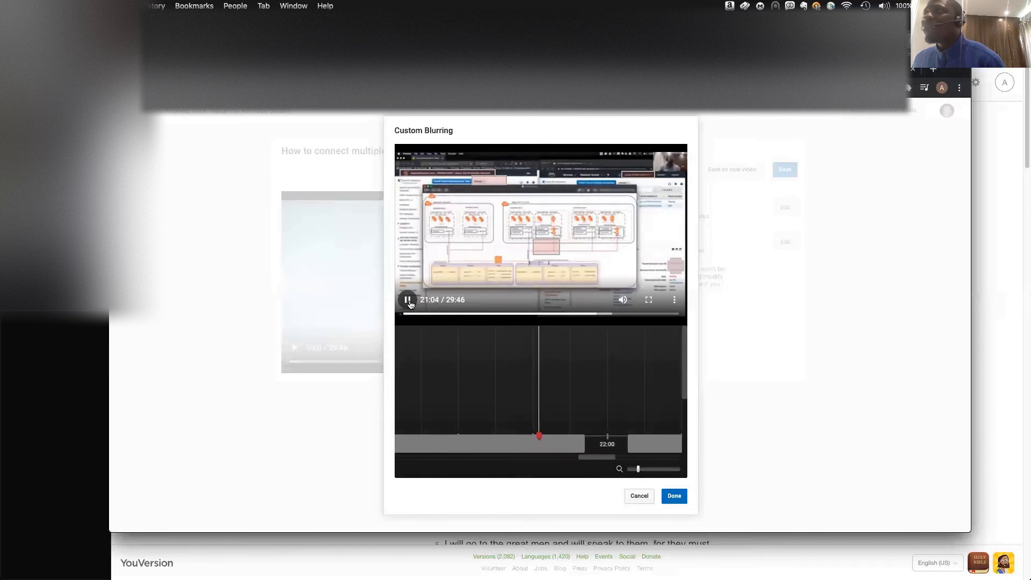
click(407, 300)
drag(687, 378, 687, 416)
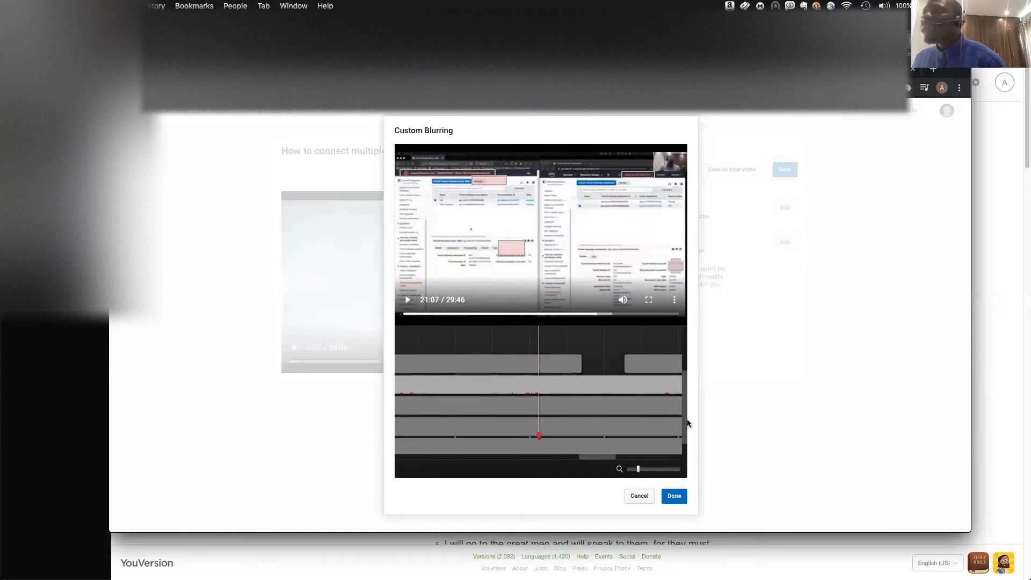
Step: Step back to the 21:05 frame where the diagram fills the view and nudge the right-edge blur box slightly outward over the details text
click(678, 470)
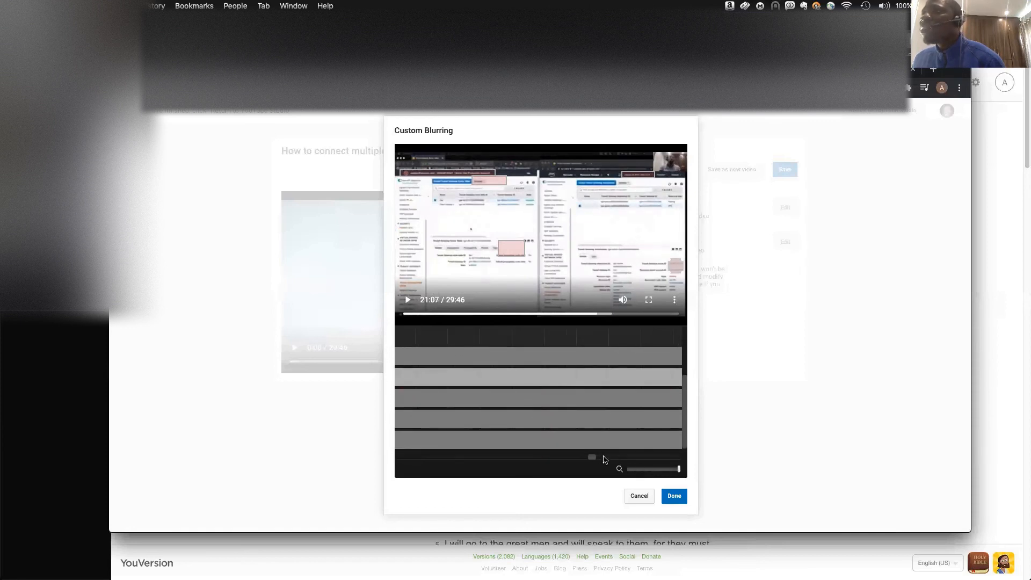
drag(598, 457, 599, 458)
drag(458, 436, 427, 435)
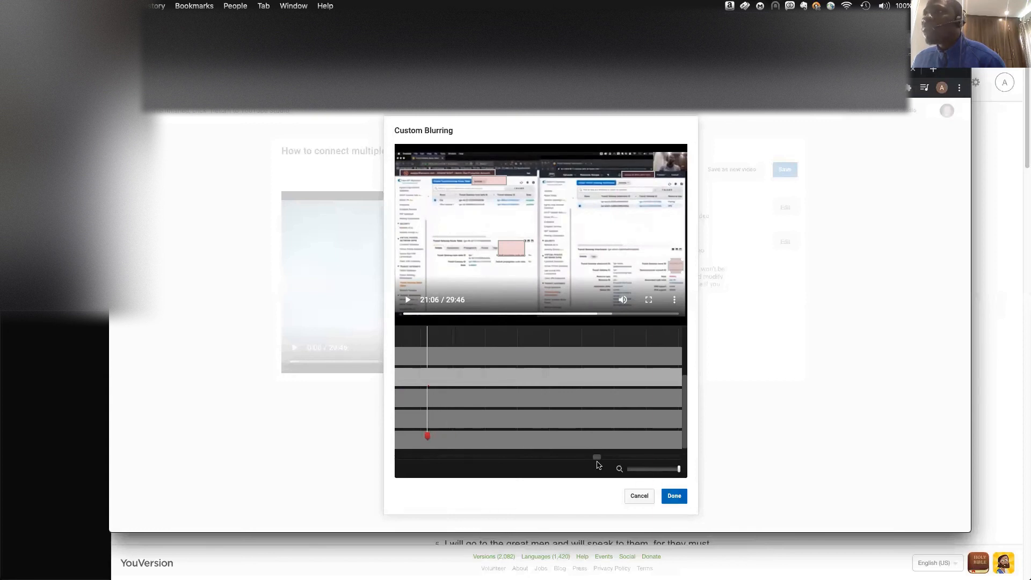
drag(595, 462, 596, 460)
drag(539, 435, 502, 436)
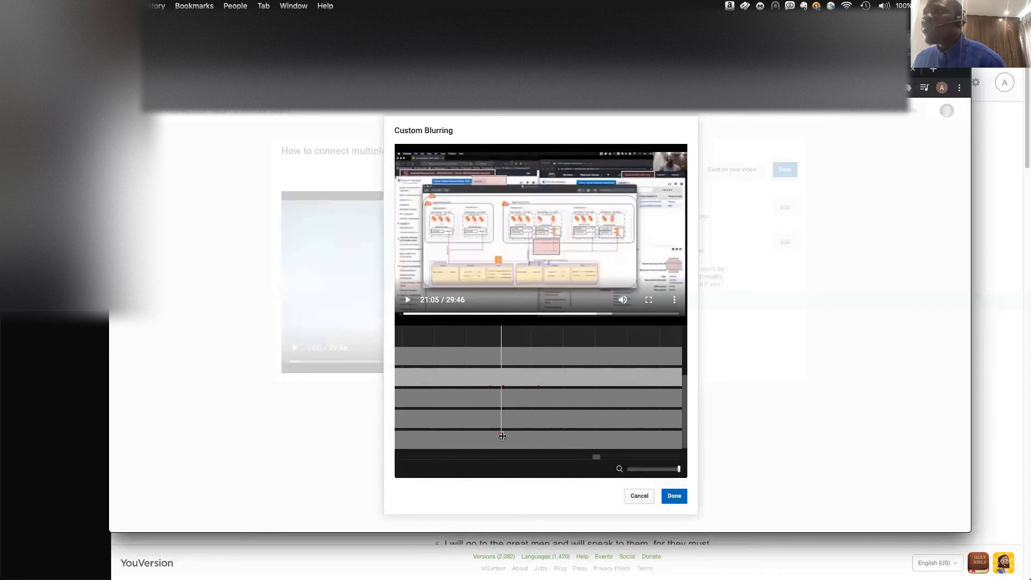
drag(499, 435, 502, 439)
click(499, 439)
click(502, 438)
drag(675, 264, 677, 265)
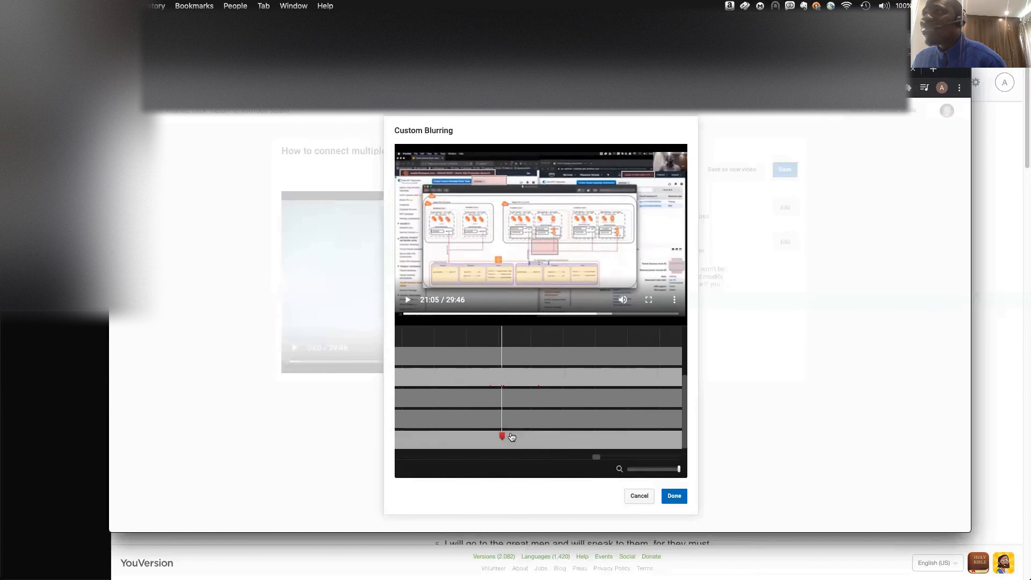
drag(501, 436, 513, 438)
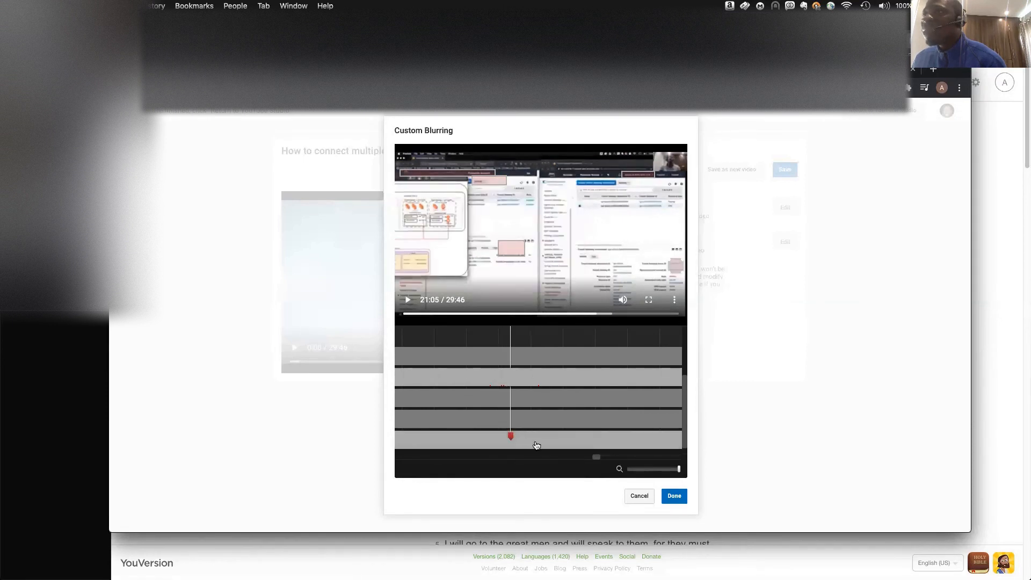
Step: Rewind to before 20:39 on a condensed timeline and replay to 21:06 to check the blur boxes through the transition
click(641, 469)
drag(639, 471, 635, 470)
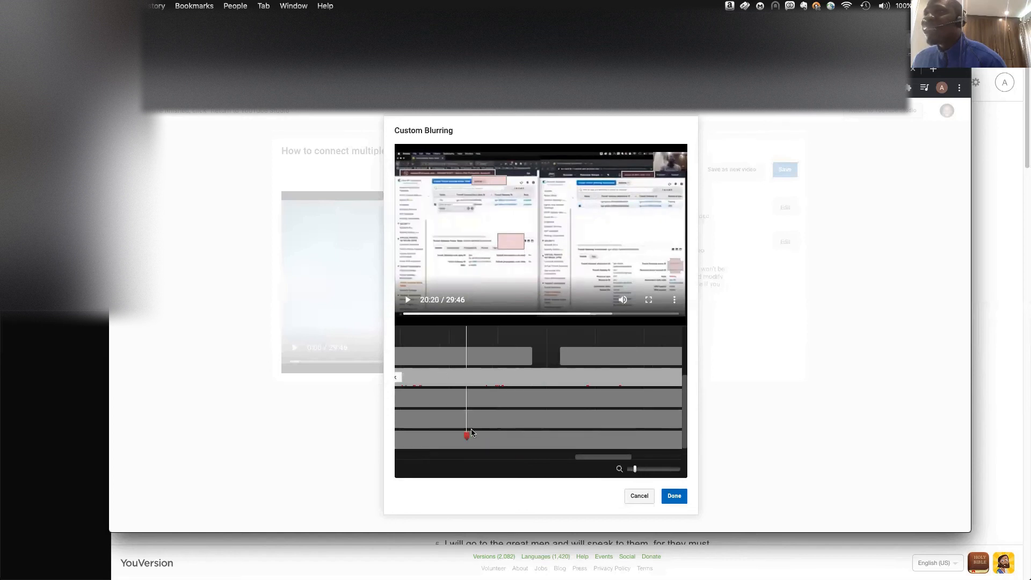
drag(467, 437, 488, 435)
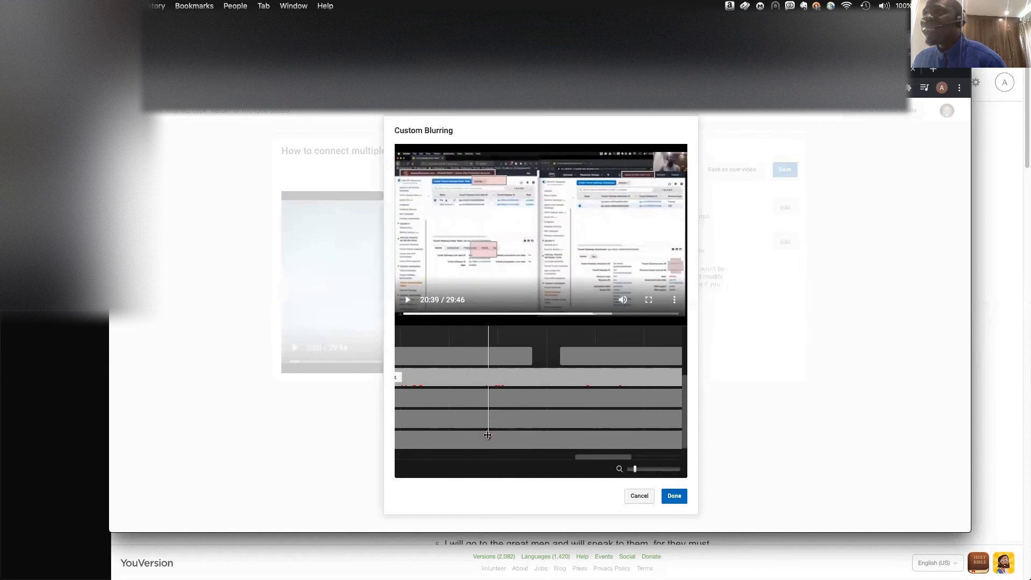
drag(489, 436, 482, 434)
click(408, 300)
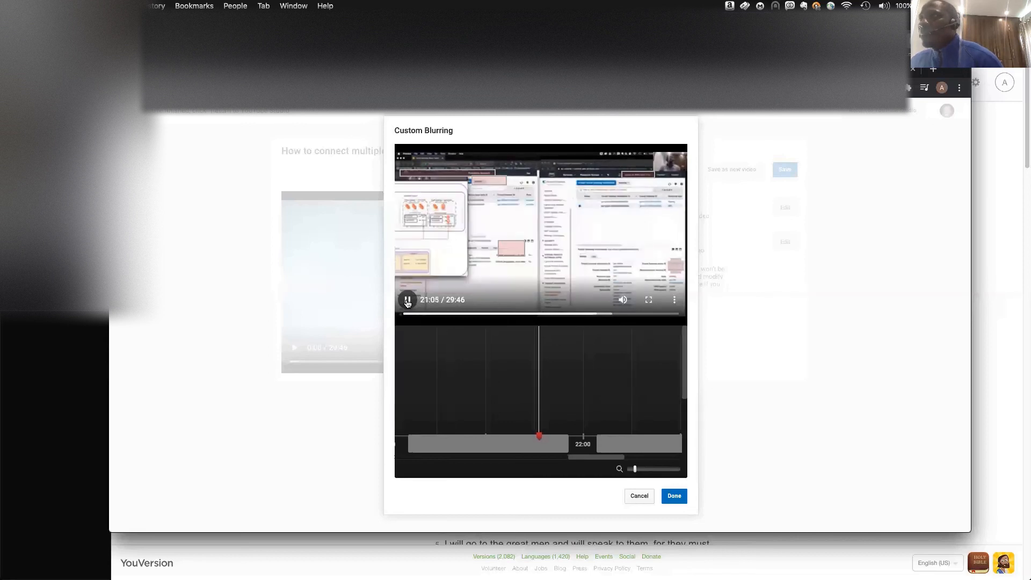
click(407, 301)
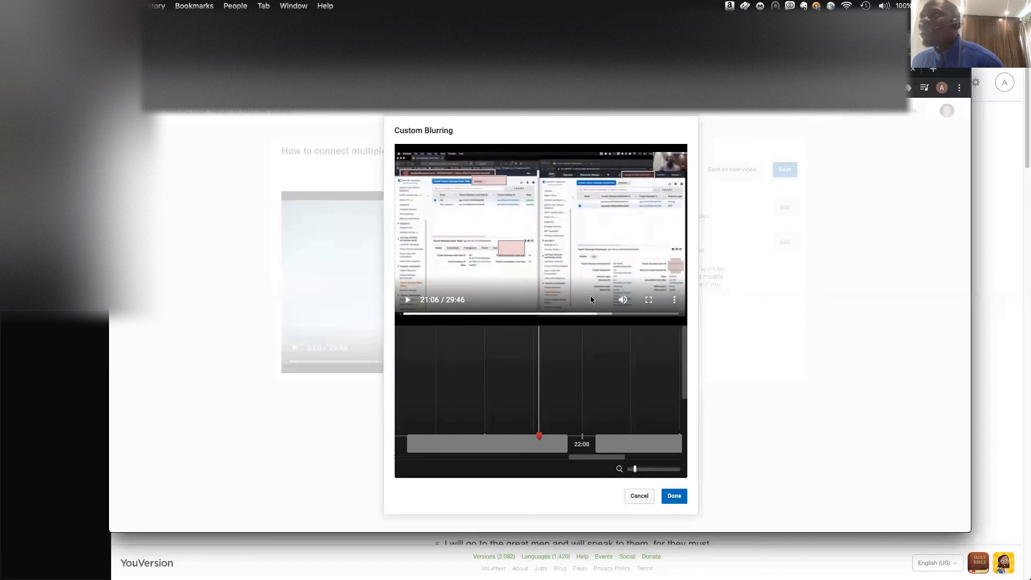
Step: Continue playing from 21:06 to 21:46, pausing at 21:18 and 21:45 to check the blur boxes against the gateway details
click(408, 300)
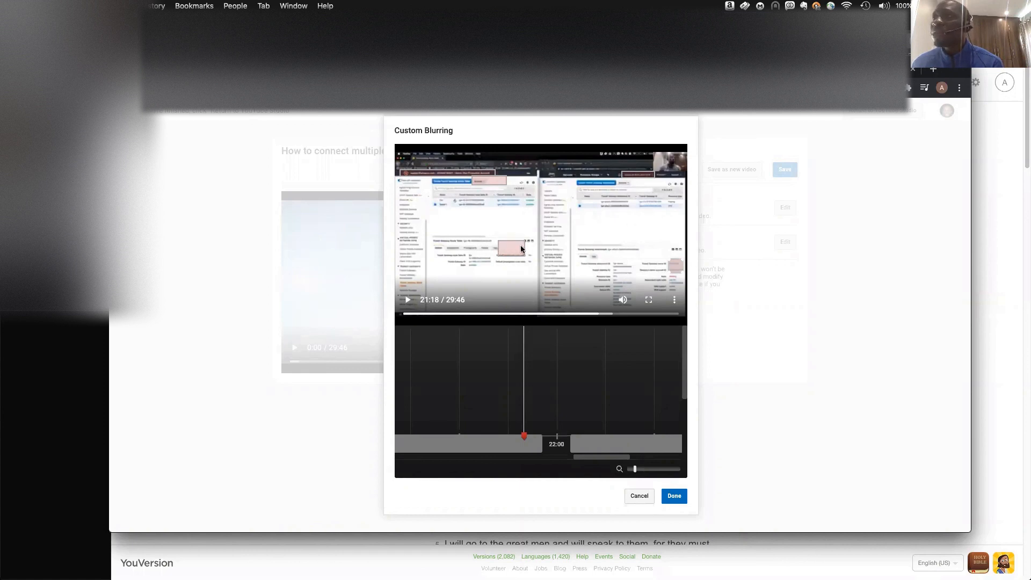
click(465, 283)
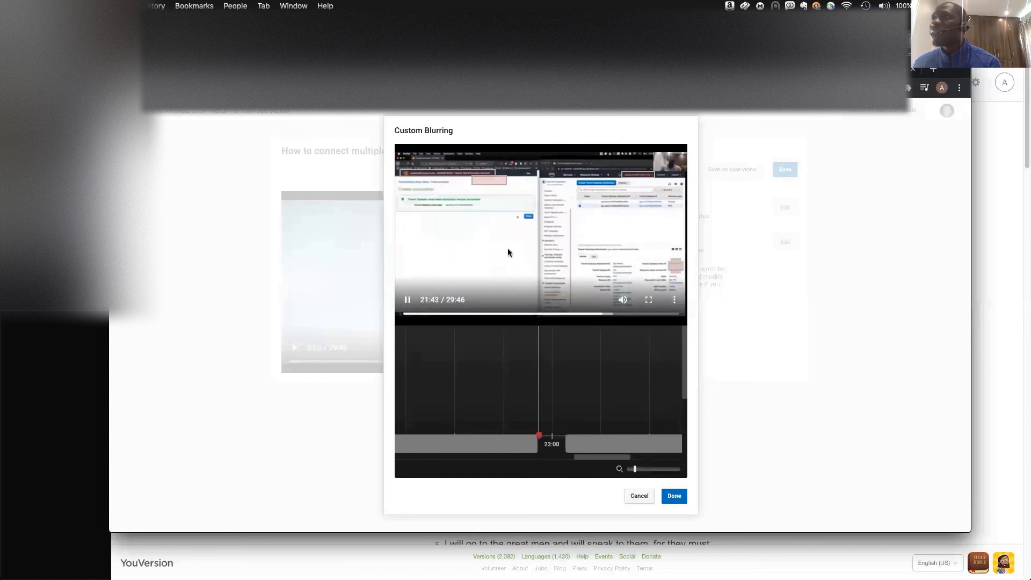
click(407, 300)
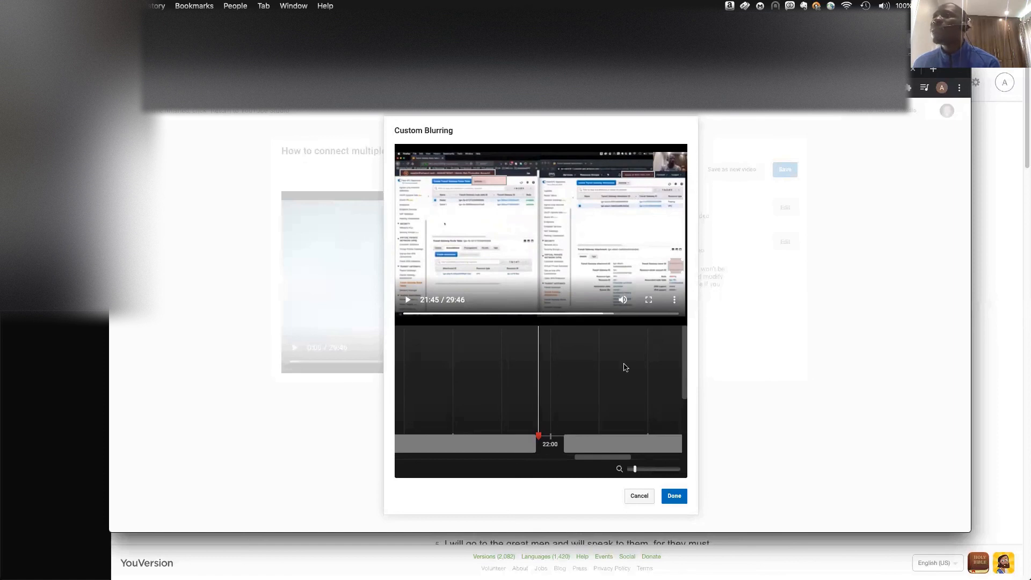
click(406, 301)
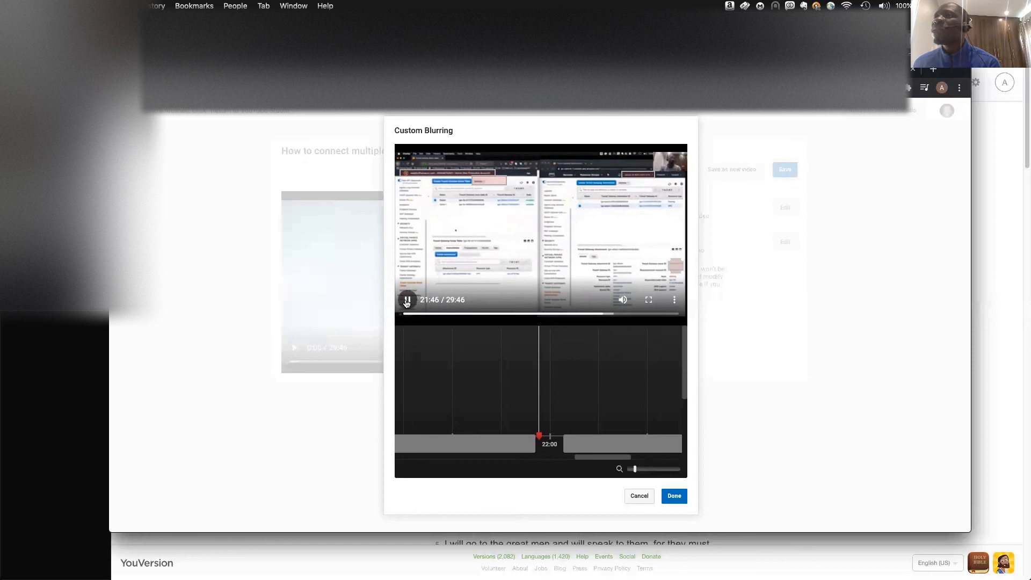